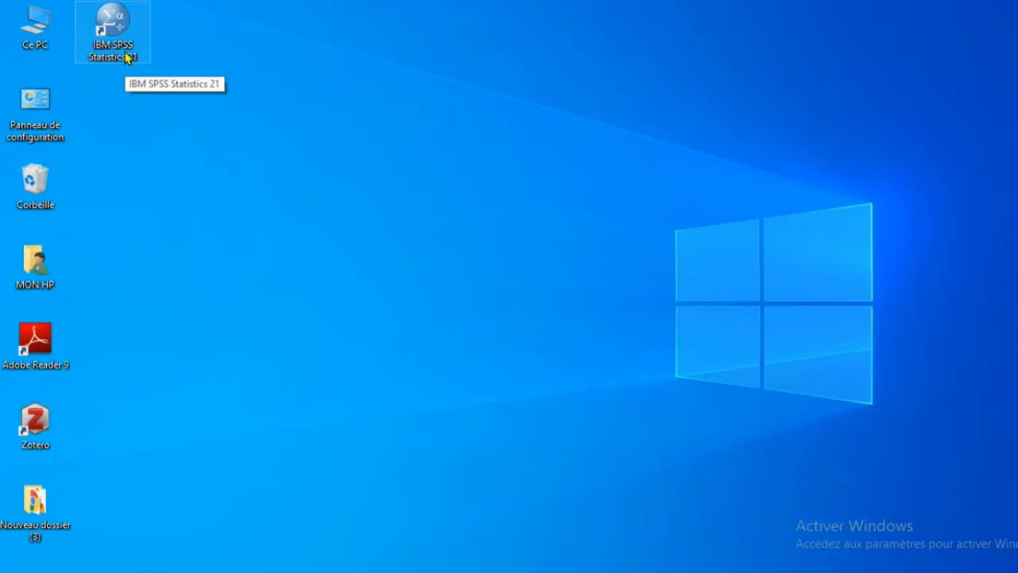
Launch IBM SPSS Statistics 21 from the desktop.
double_click(125, 56)
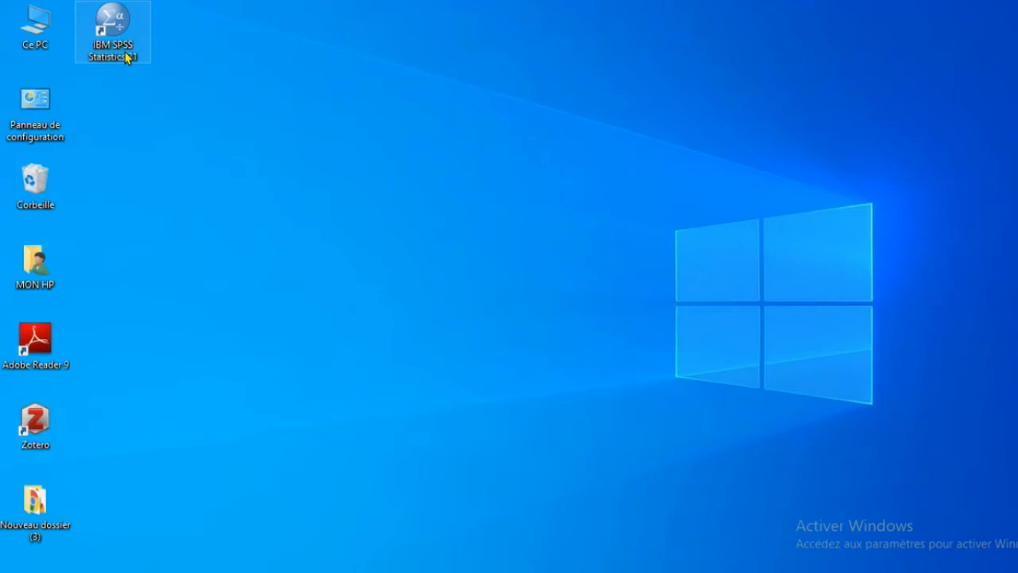
double_click(125, 56)
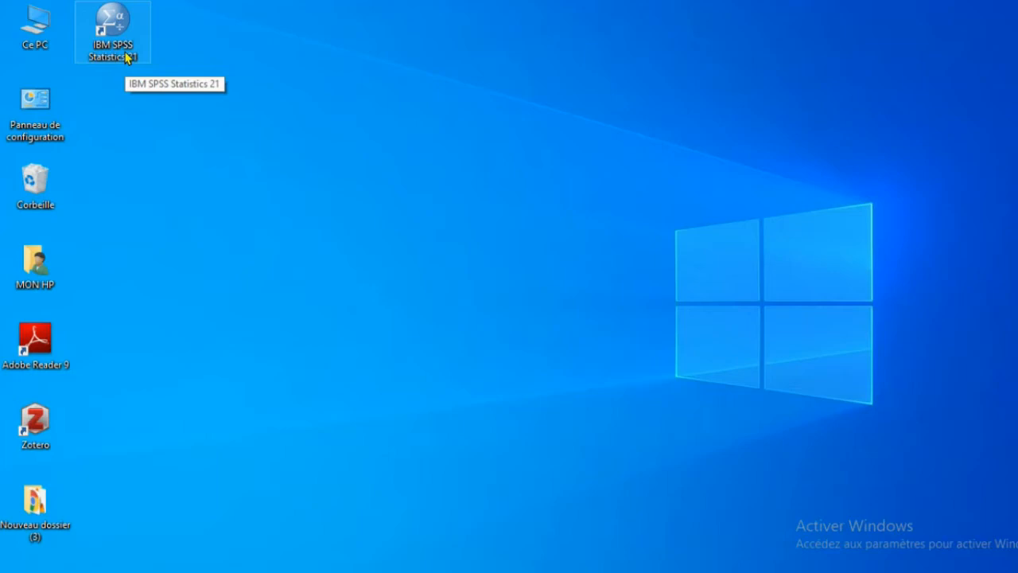
double_click(113, 36)
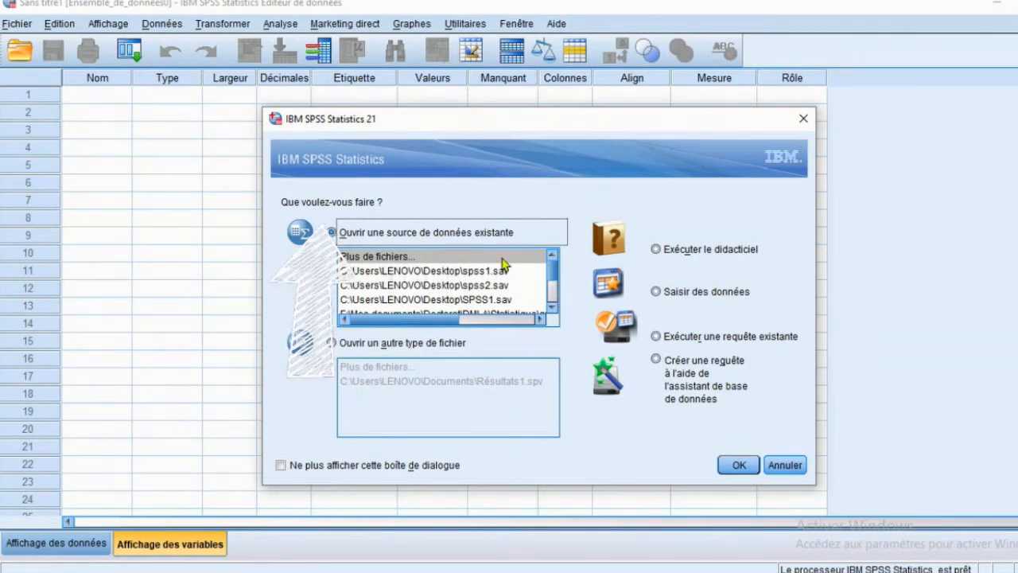
click(514, 272)
click(551, 308)
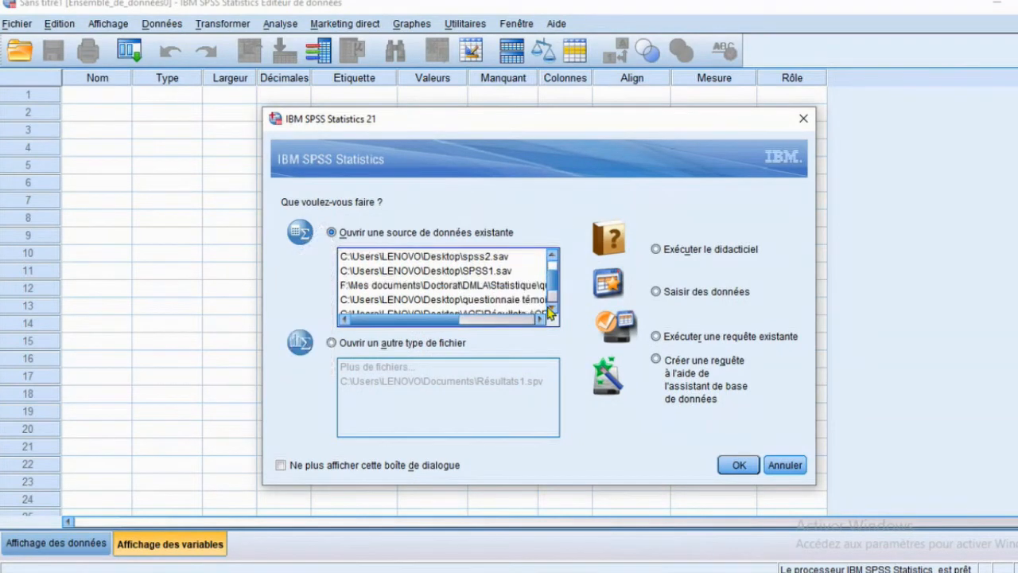
click(551, 308)
click(493, 272)
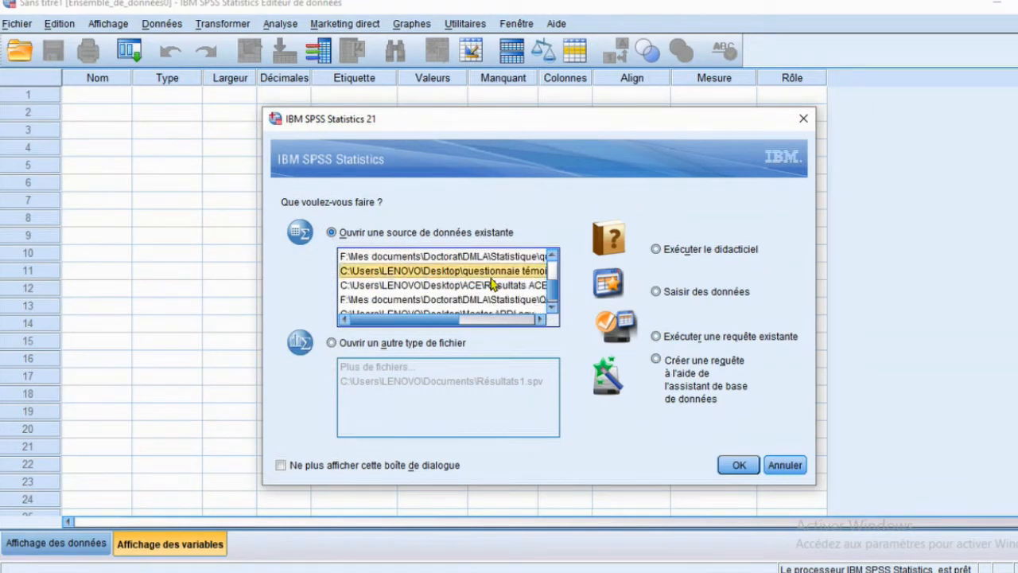
click(550, 256)
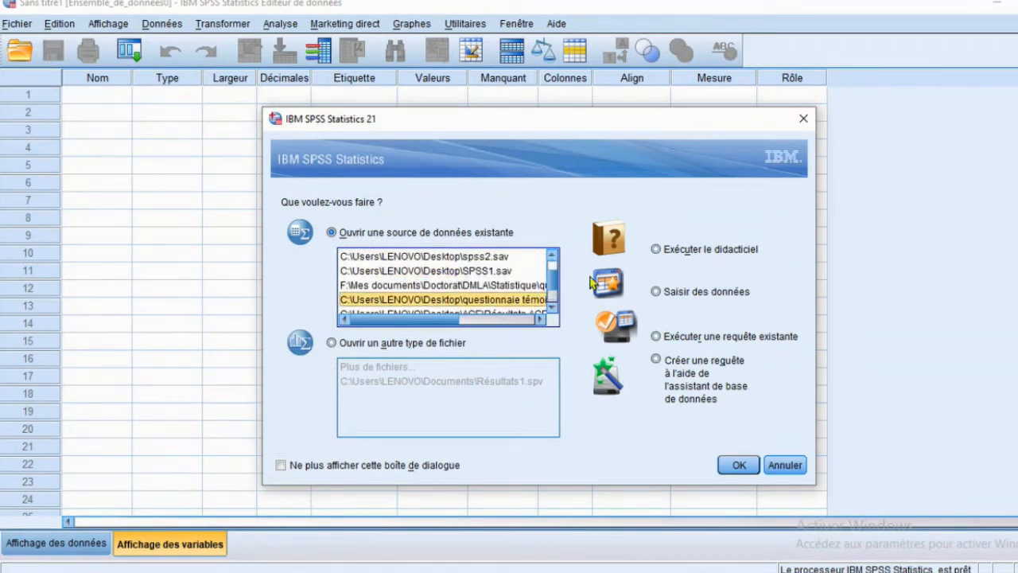
Start an empty dataset by choosing the Saisir des données option in the startup dialog.
click(655, 292)
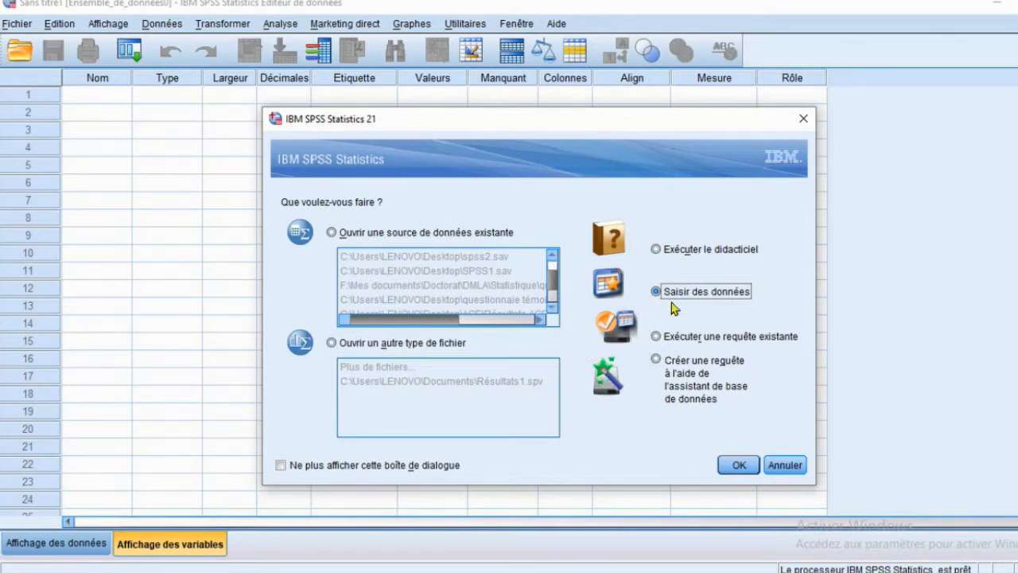
click(738, 465)
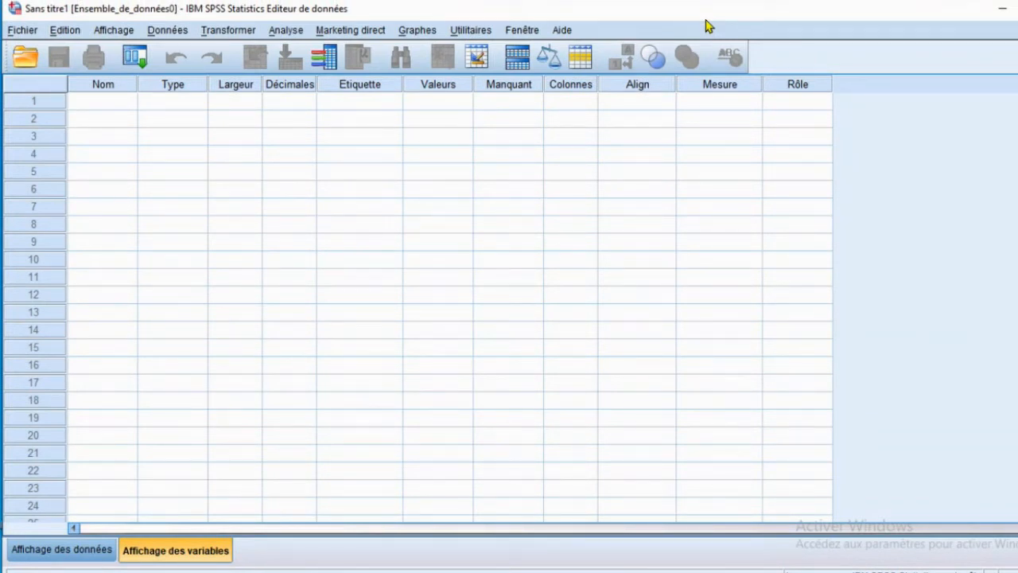
Examine the available help, marketing, analysis and report commands and the data view, then return to the variable view.
click(561, 31)
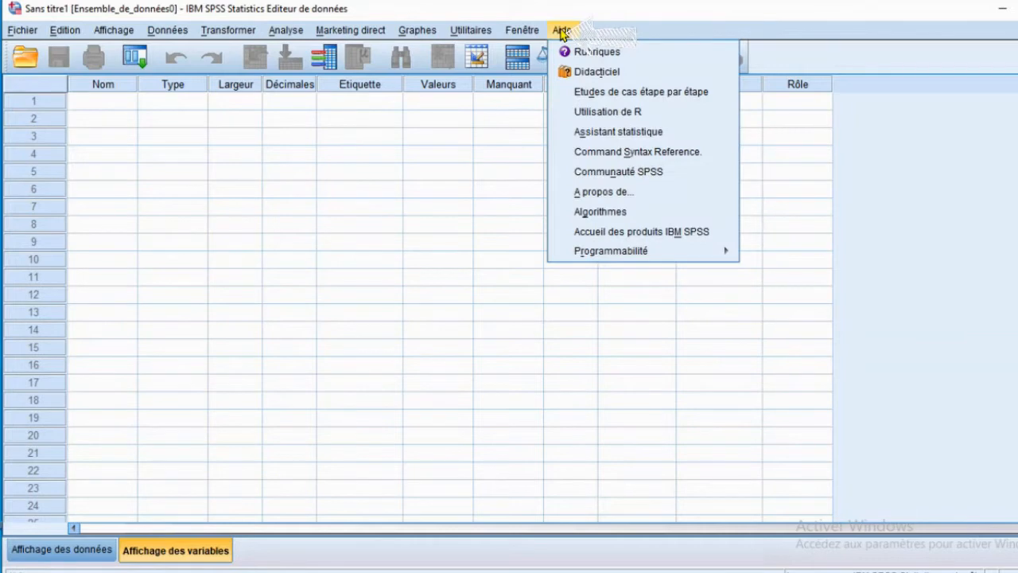
mouse_move(352, 35)
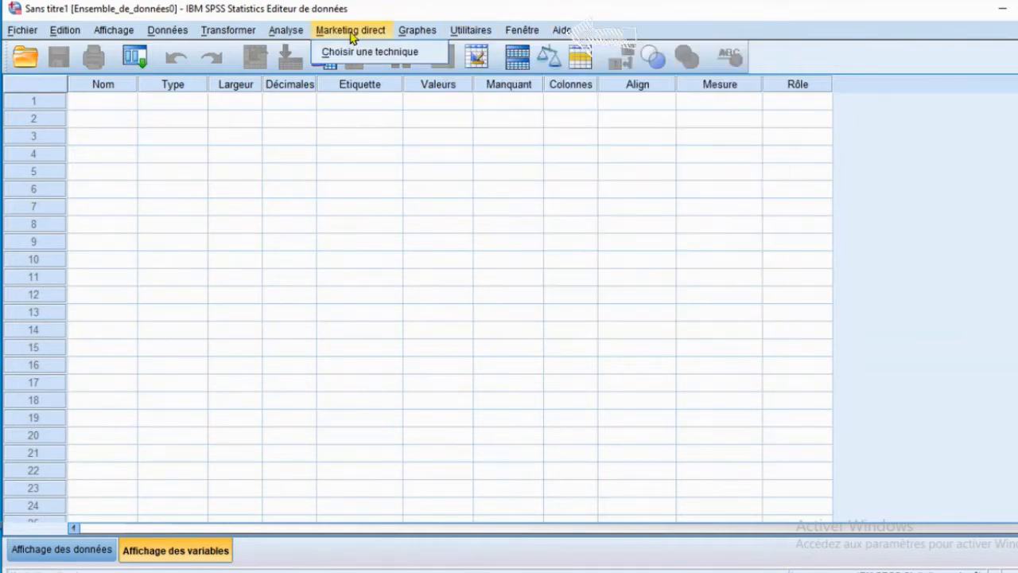
mouse_move(272, 40)
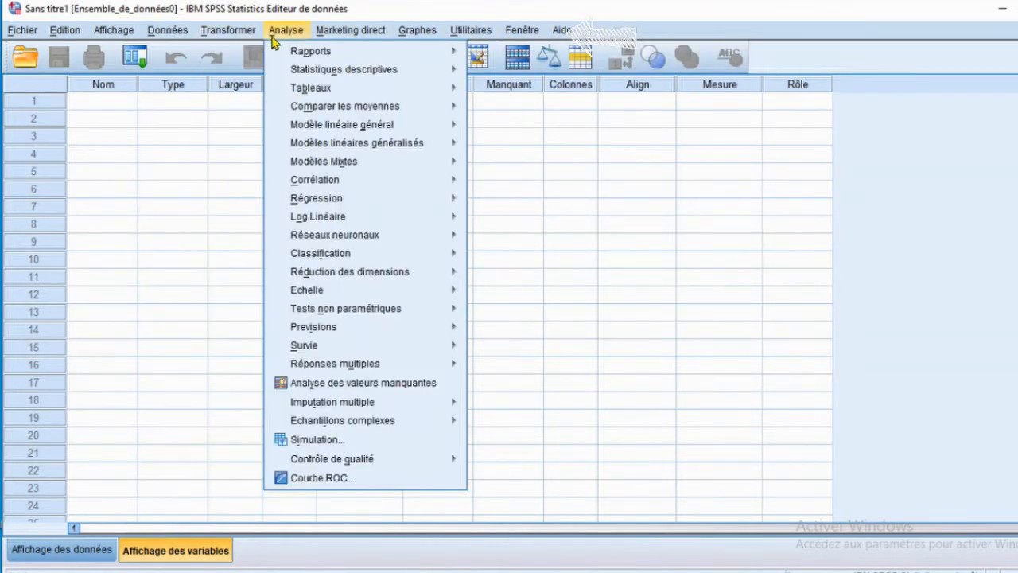
mouse_move(315, 74)
mouse_move(318, 51)
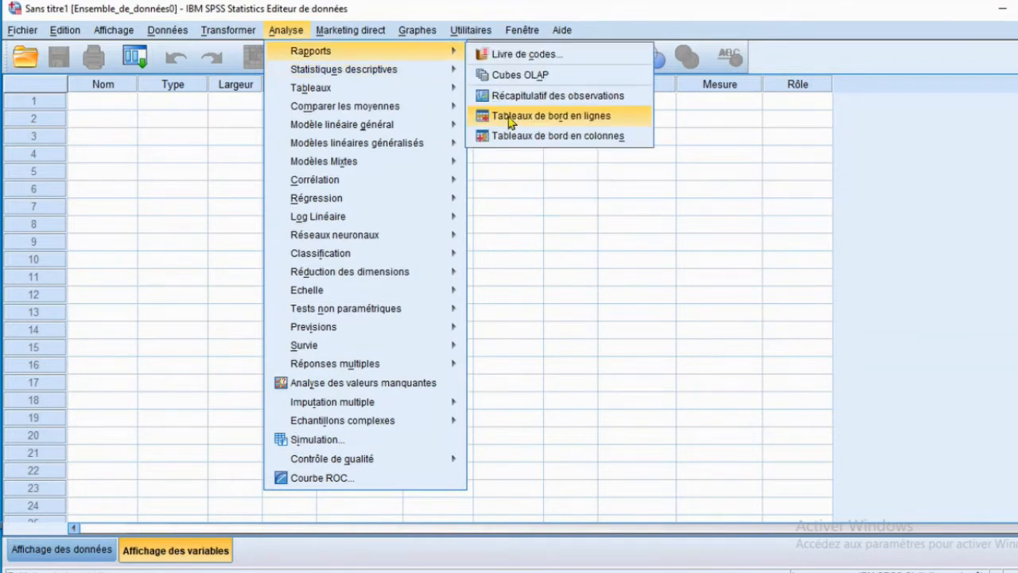
click(519, 210)
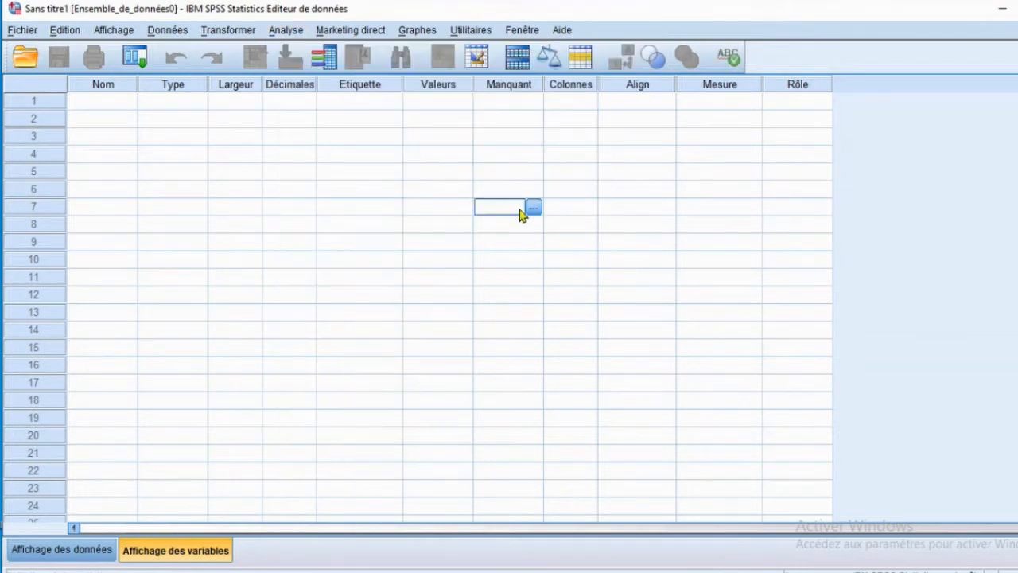
click(89, 550)
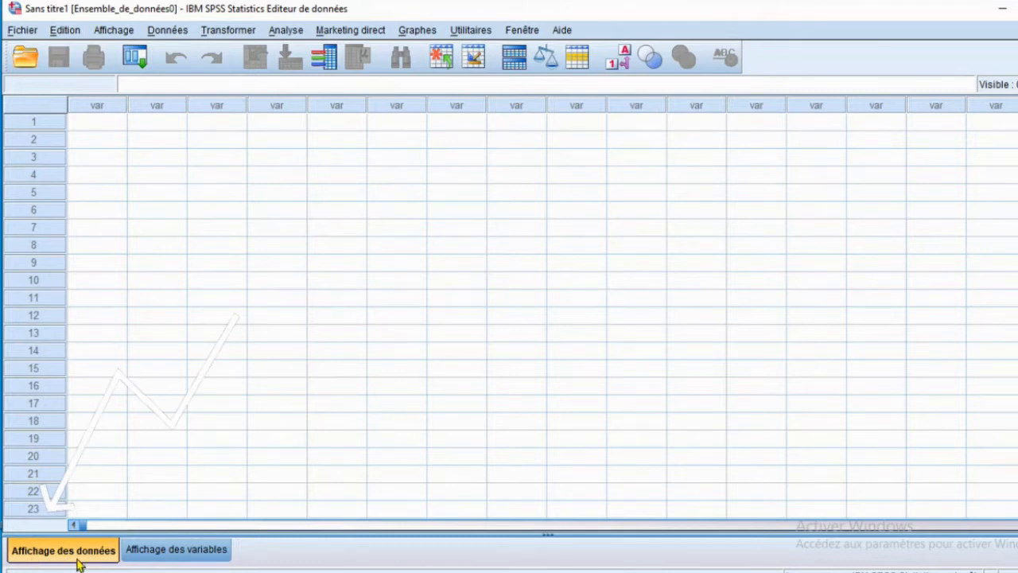
click(146, 560)
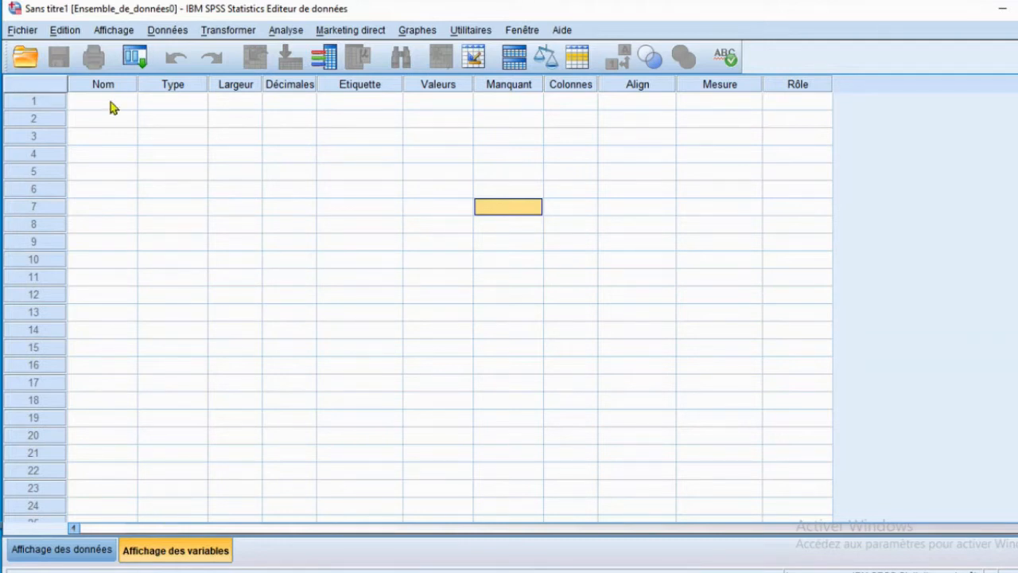
Name the first variable sexe in the variable view.
click(88, 100)
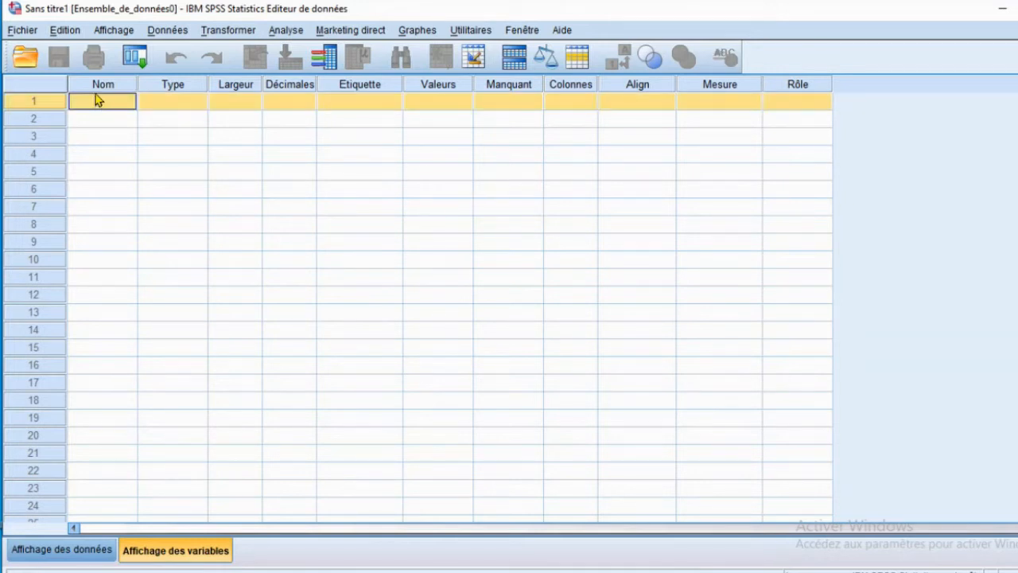
click(94, 88)
click(92, 101)
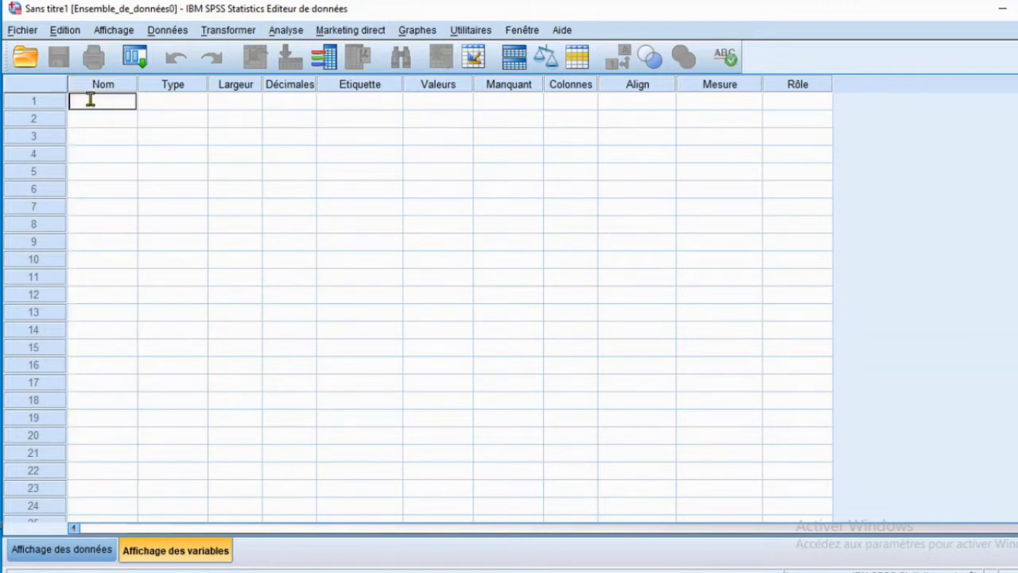
text(sexe)
Review the variable types for sexe and accept Numérique.
click(171, 85)
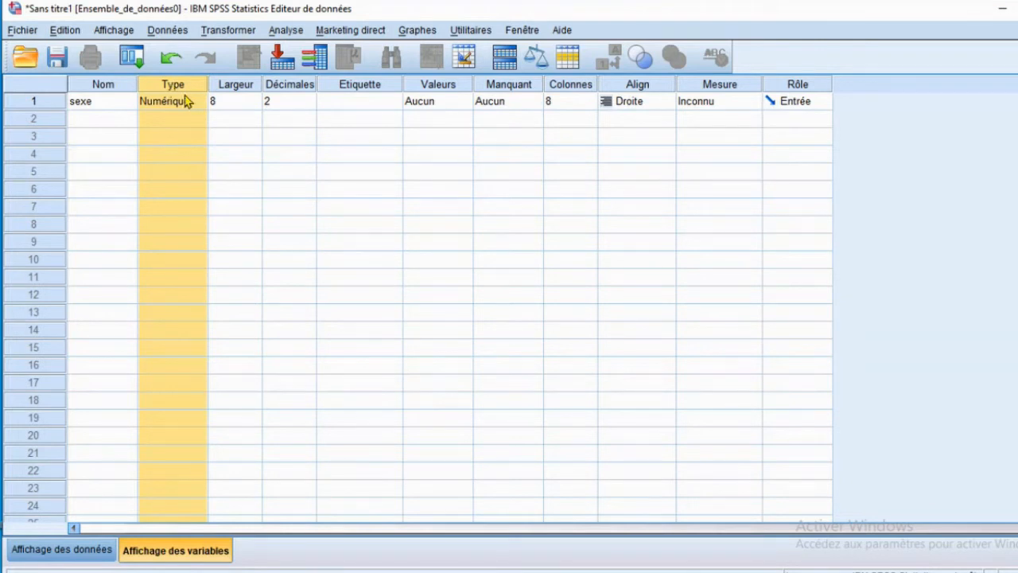
click(186, 101)
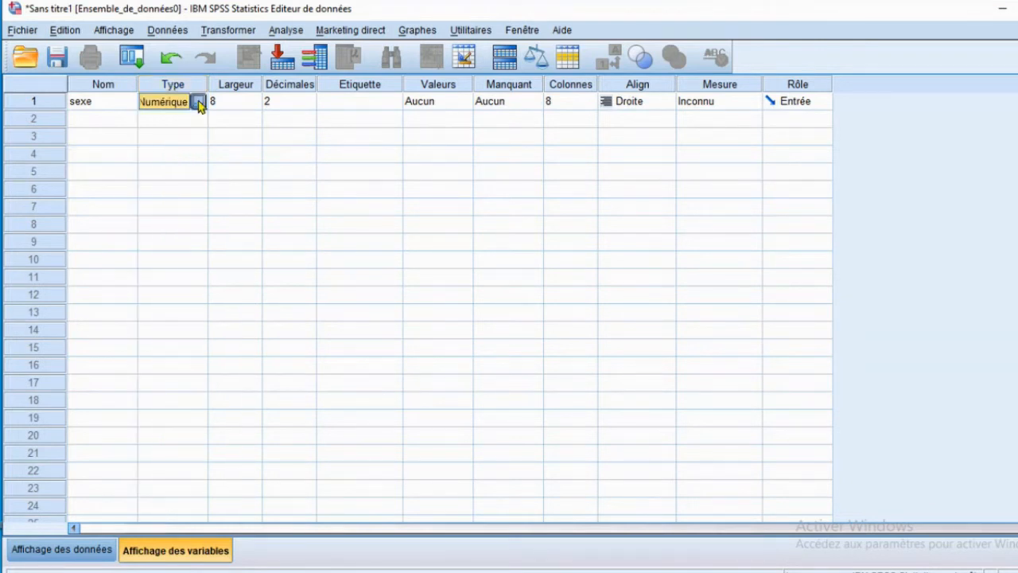
click(198, 102)
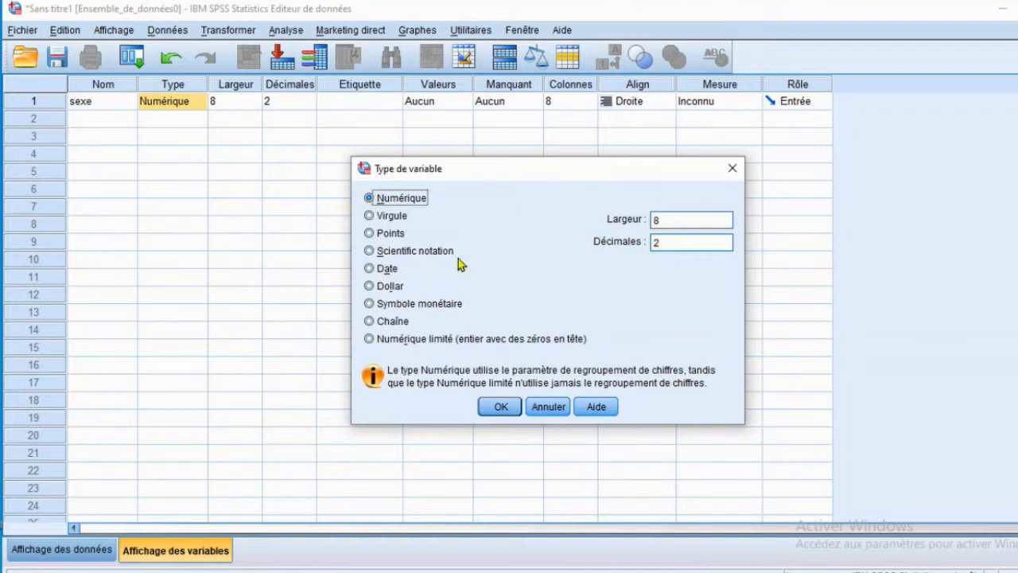
click(501, 407)
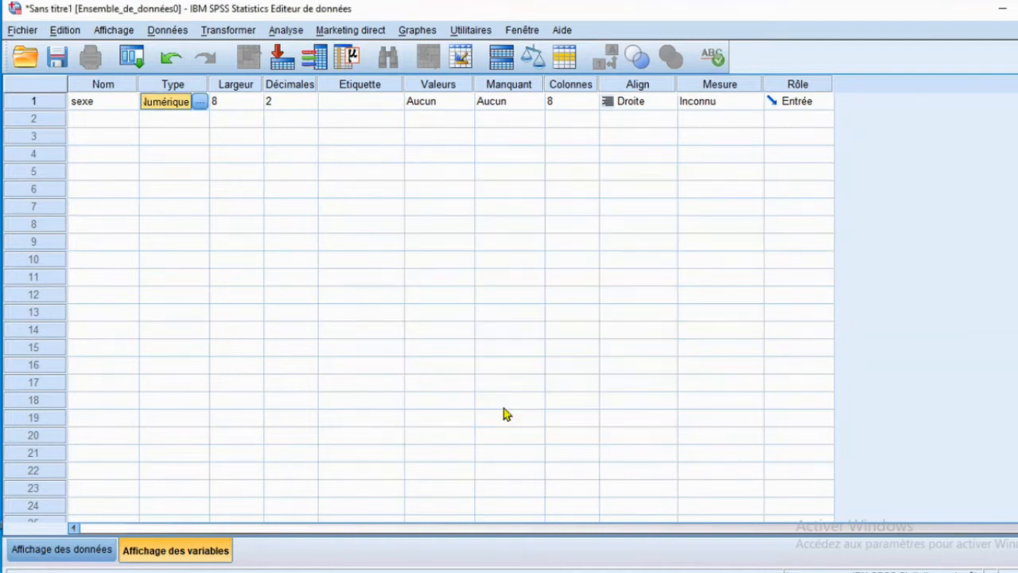
Raise the width of the sexe variable to 11 and bring it back to 8.
click(249, 88)
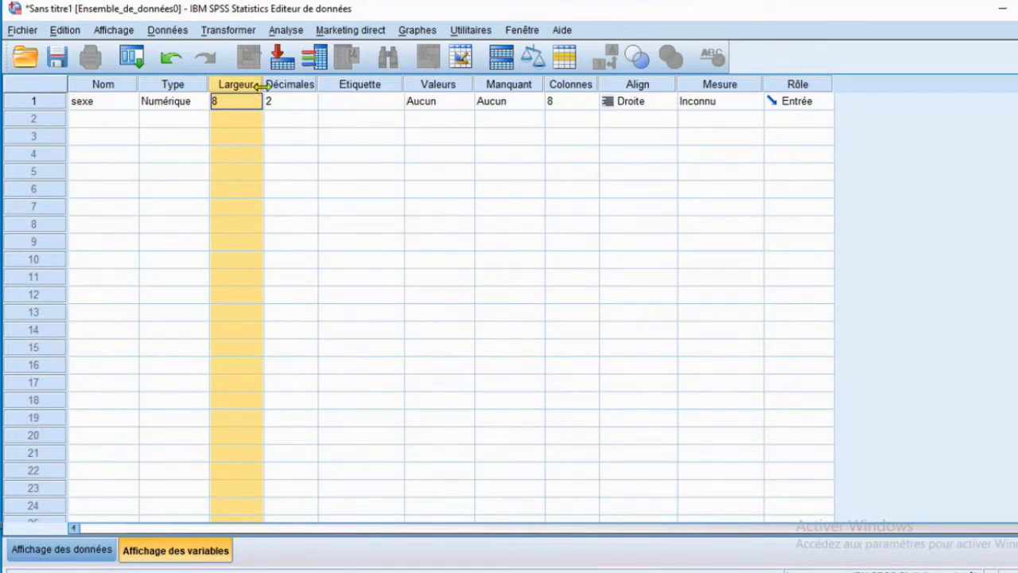
click(294, 84)
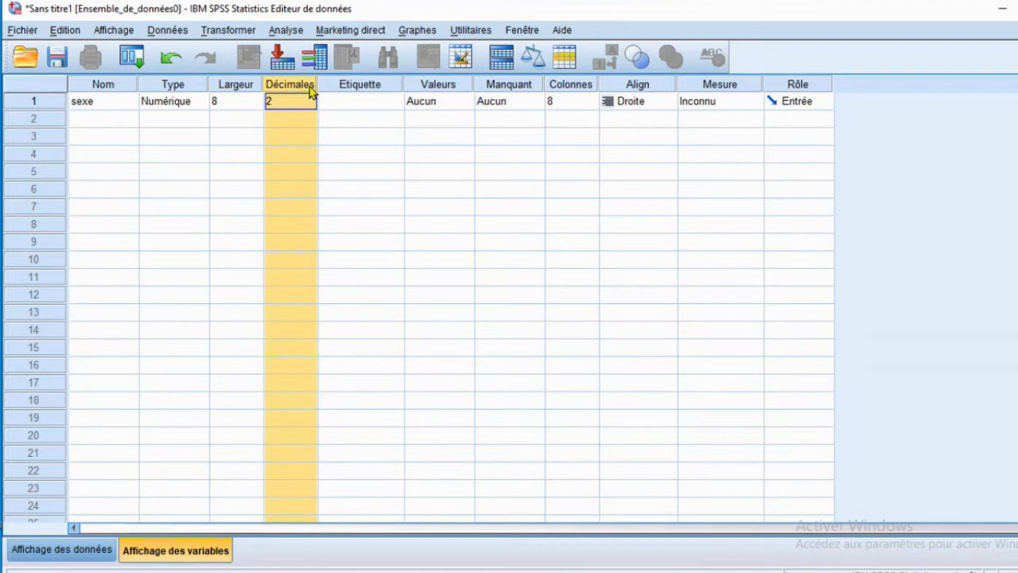
click(248, 96)
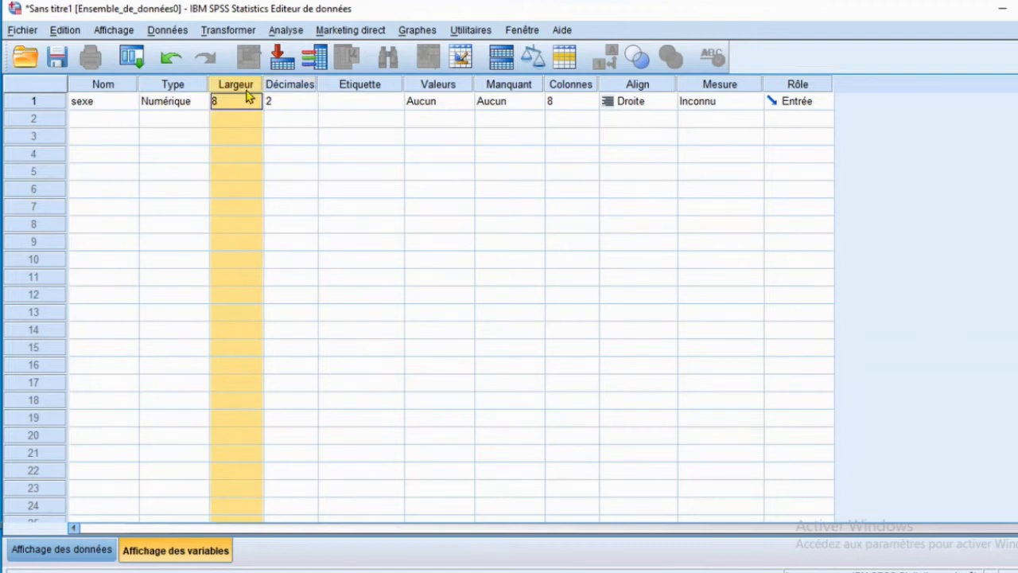
click(257, 98)
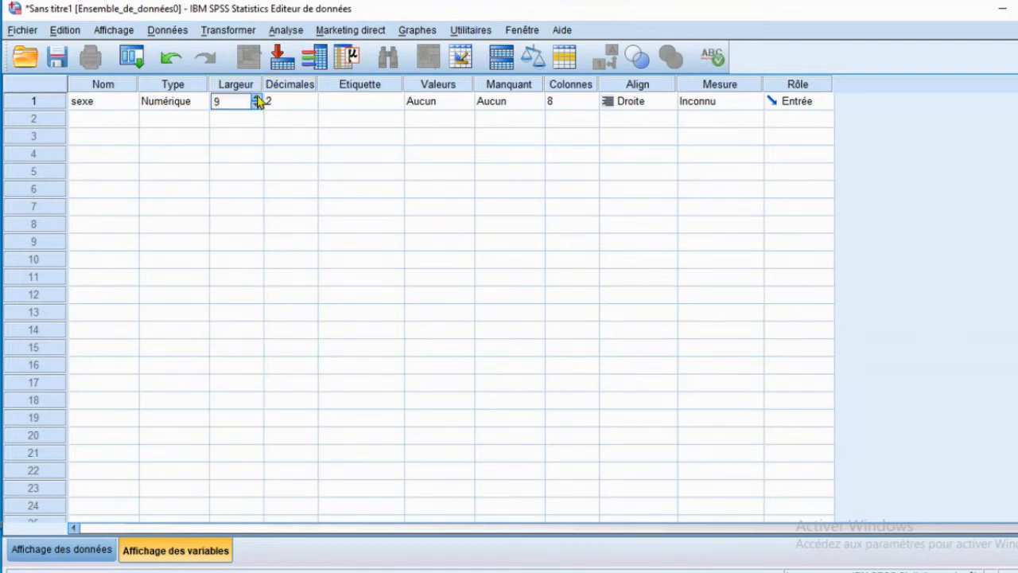
click(257, 98)
click(256, 98)
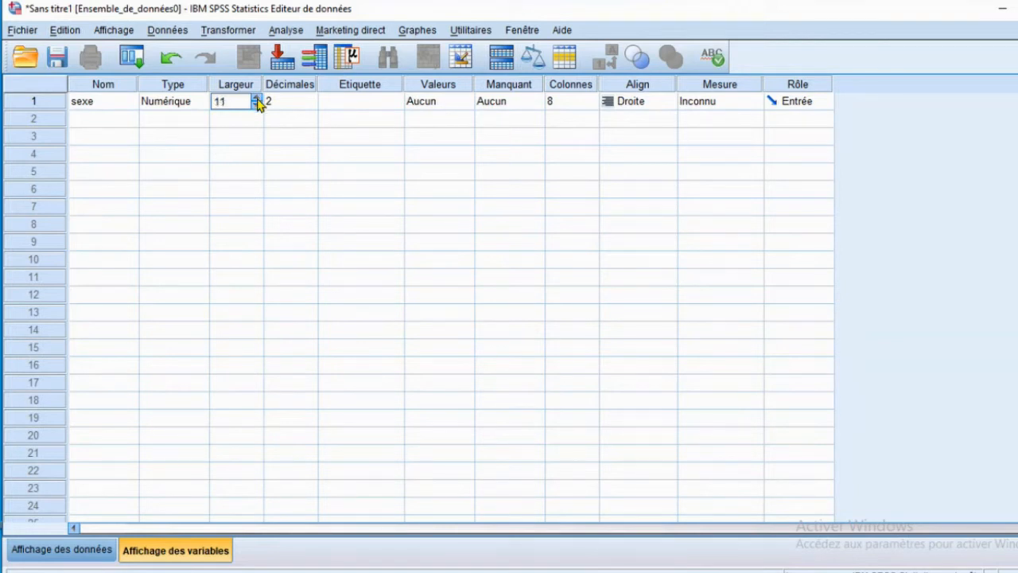
double_click(257, 105)
Give the sexe variable the label "sexe des patients".
click(343, 84)
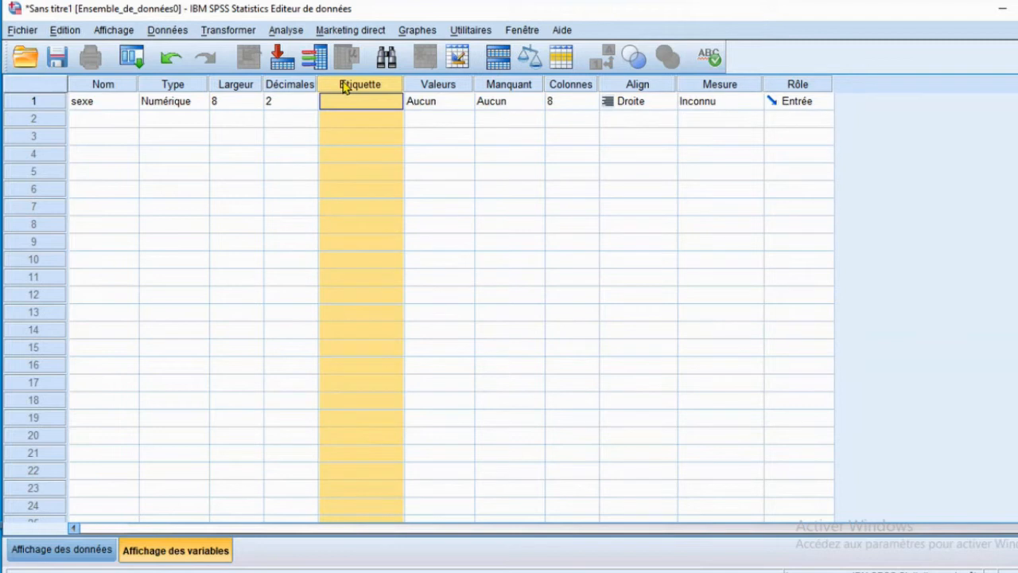
click(347, 99)
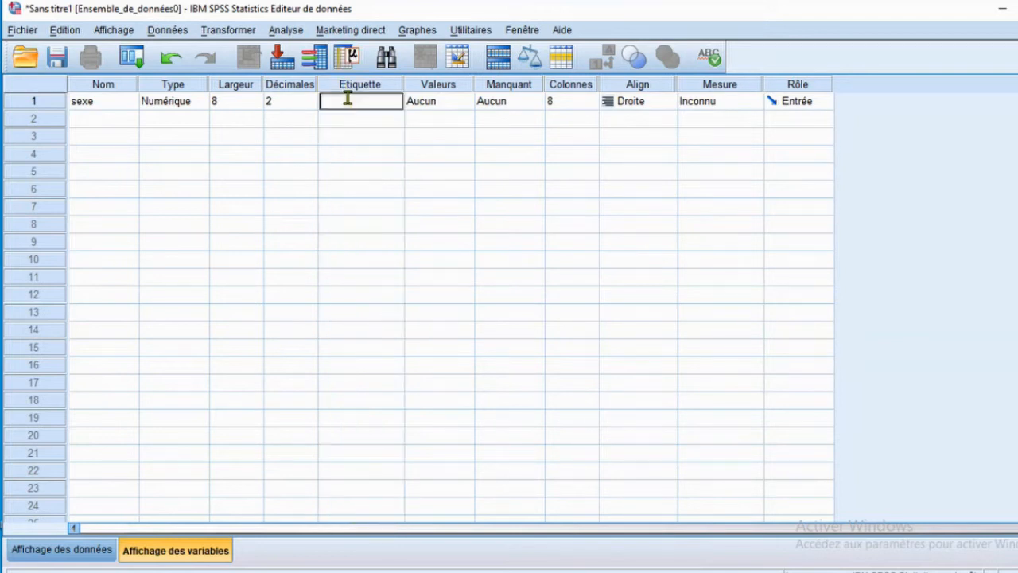
text(sexe des patients)
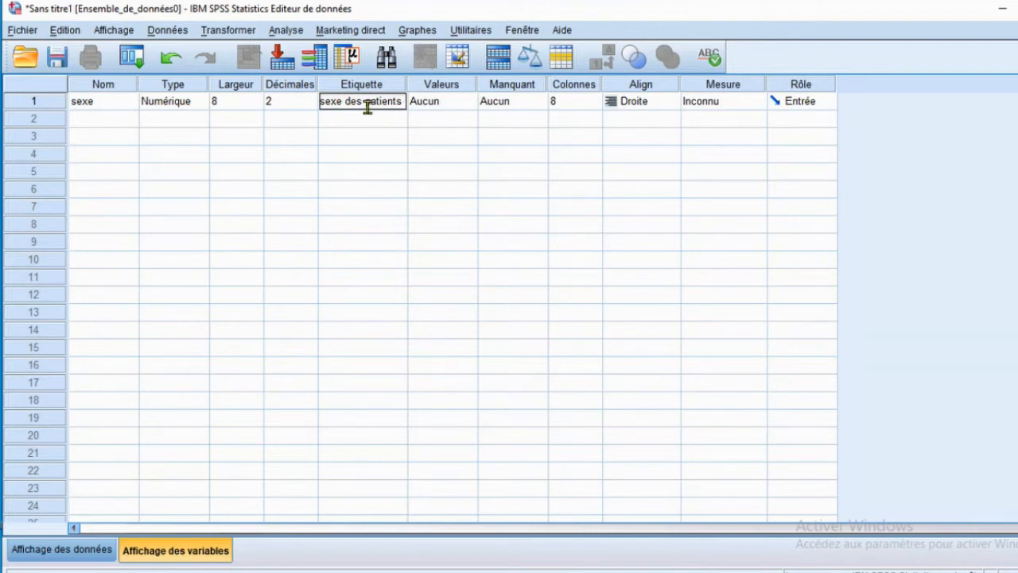
click(390, 87)
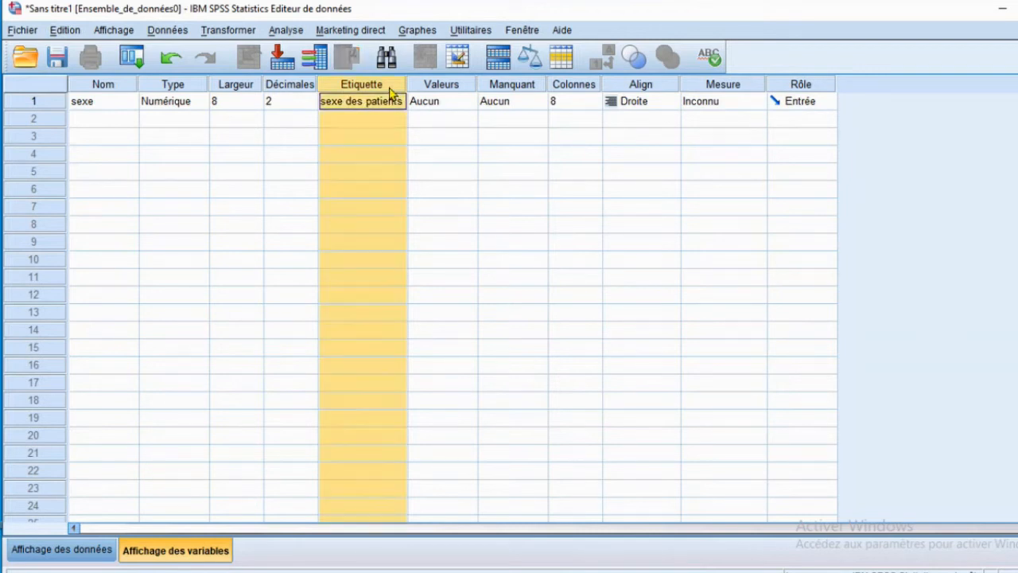
click(395, 101)
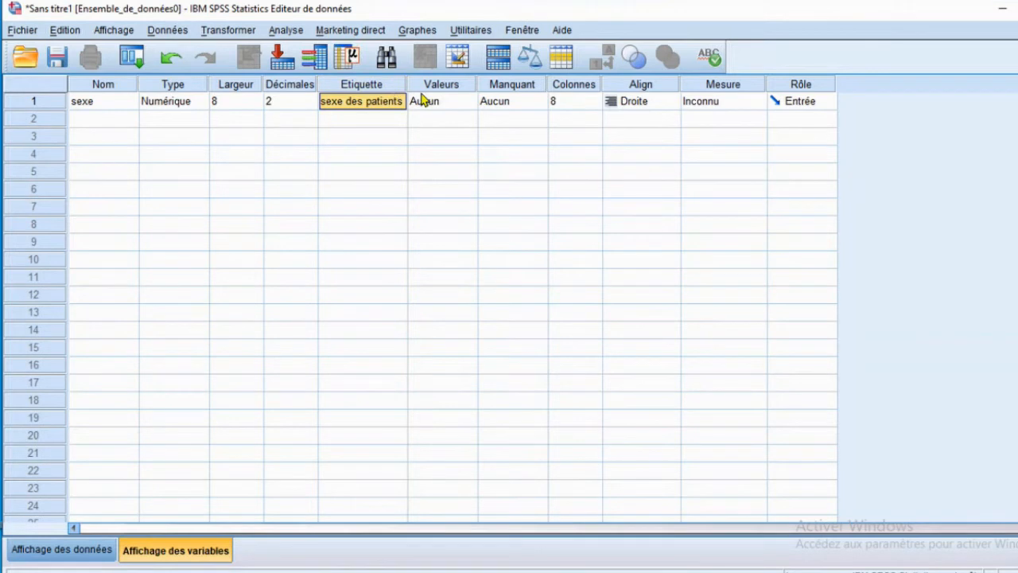
Open the value labels of the sexe variable and add value 1 with the label "homme".
click(467, 104)
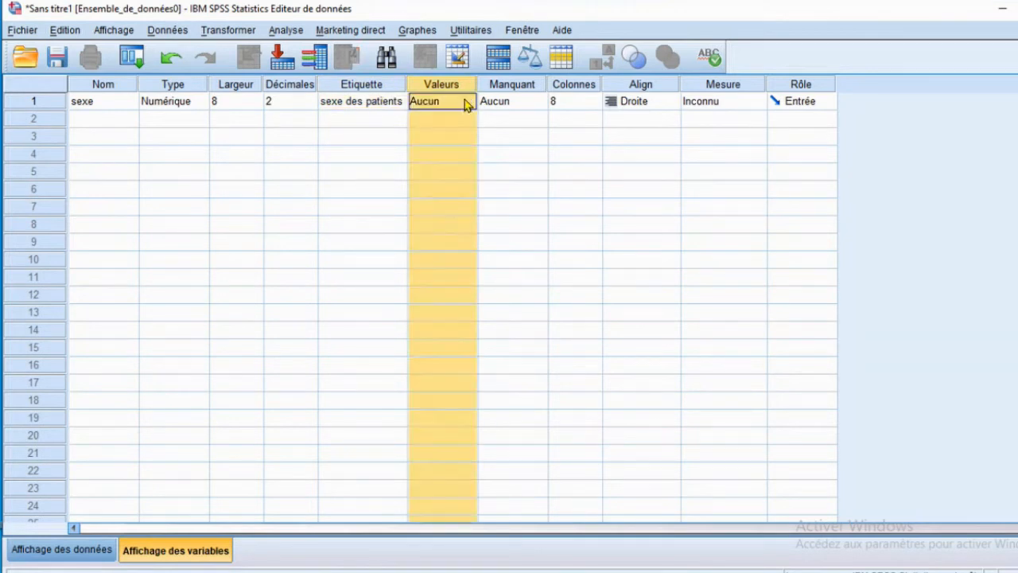
click(469, 102)
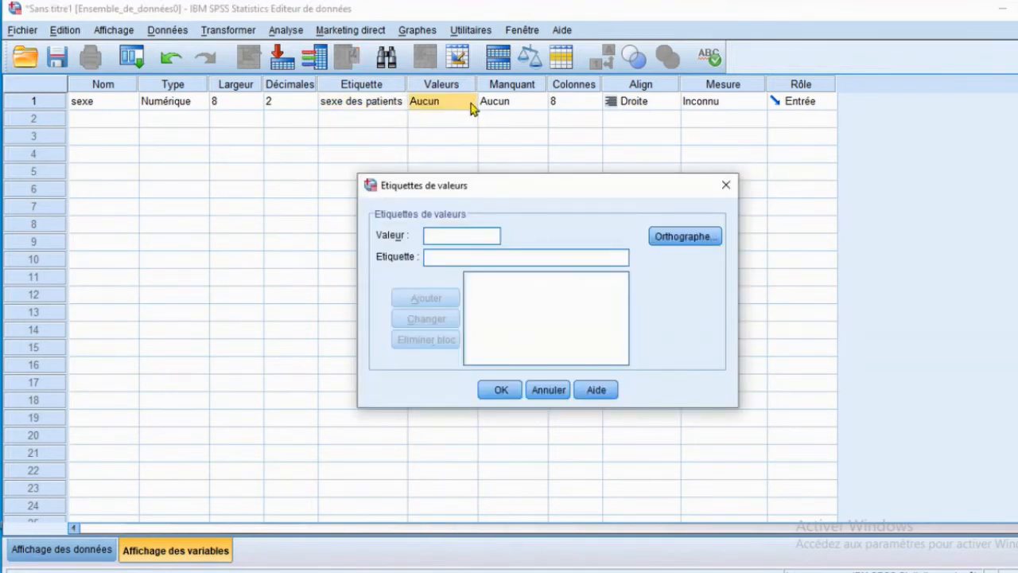
drag(452, 190, 448, 149)
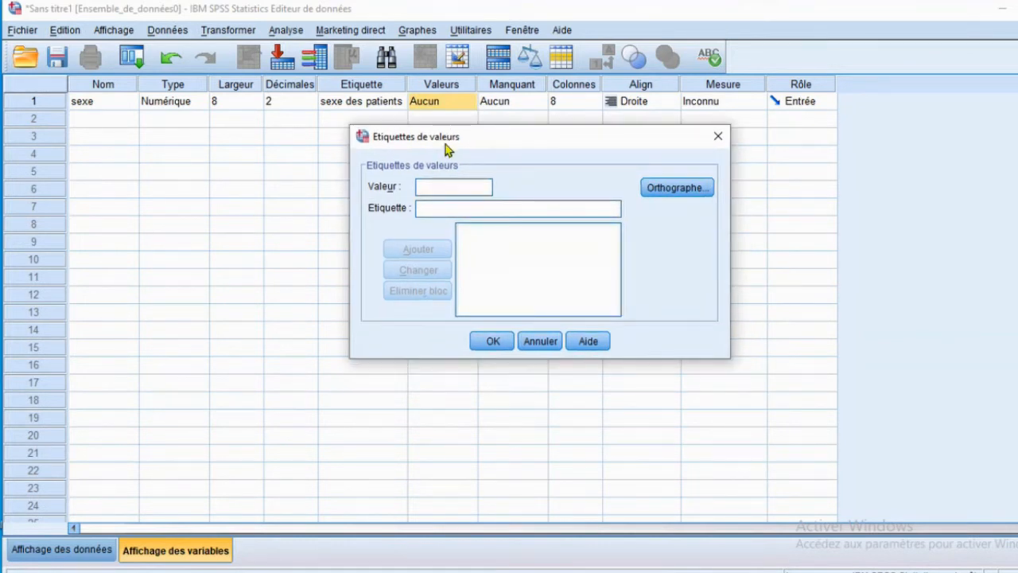
text(1)
click(427, 207)
text(homme)
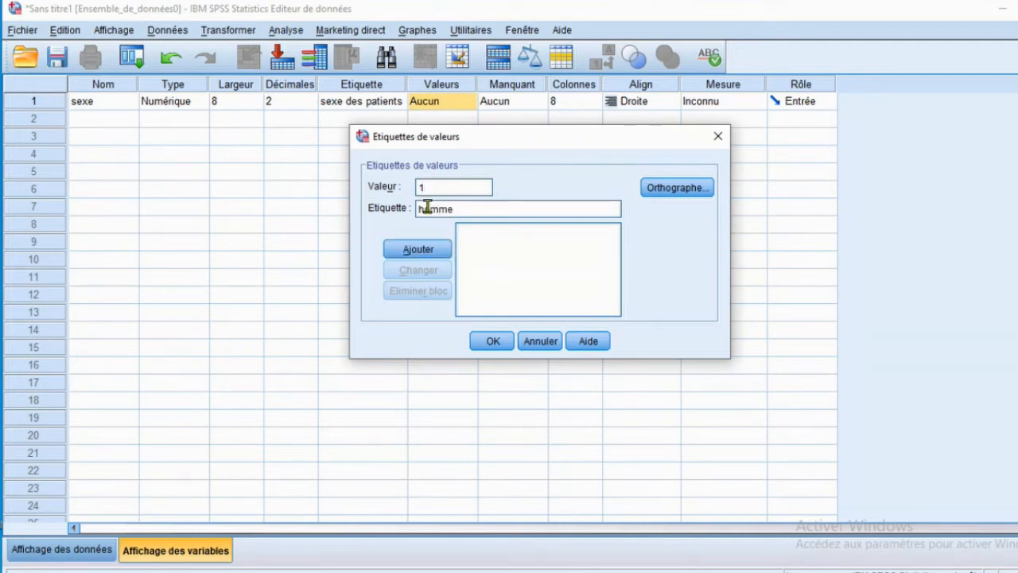
click(428, 250)
Add value 2 with the label "femme" and accept the value labels for sexe.
text(2)
click(430, 209)
text(femm)
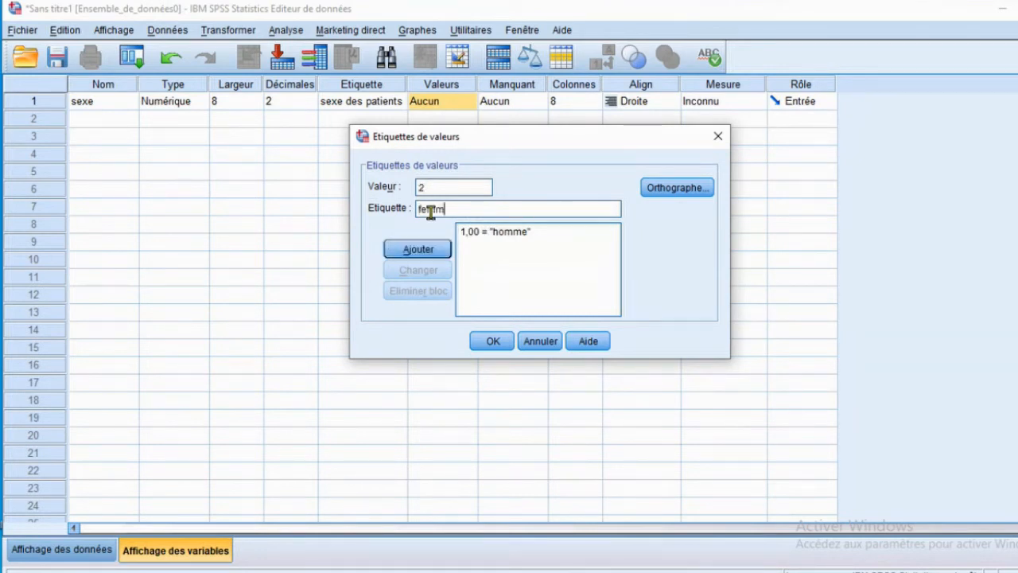
text(e)
click(435, 251)
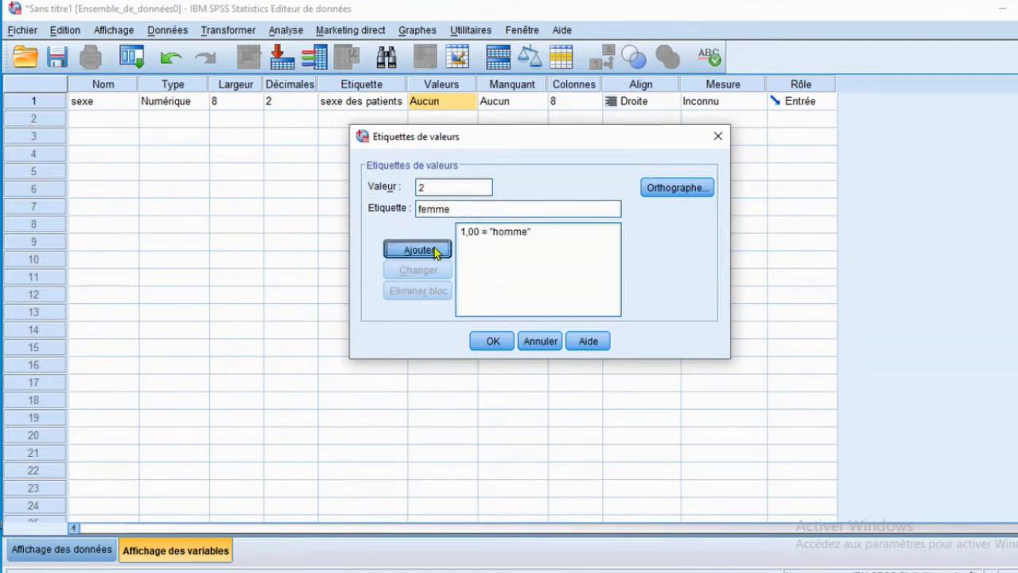
click(491, 342)
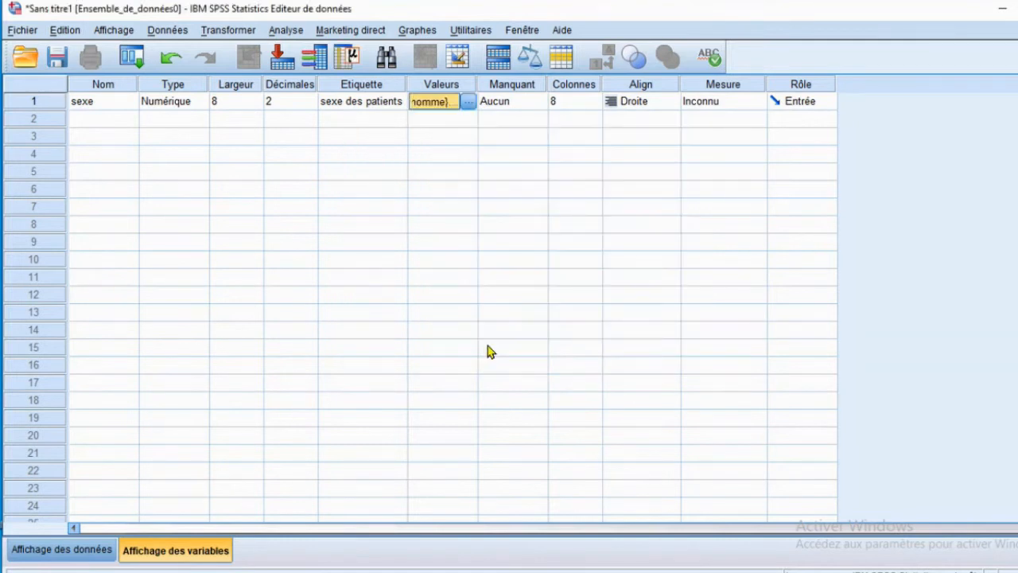
Declare -1 as a discrete missing value for the sexe variable.
click(520, 92)
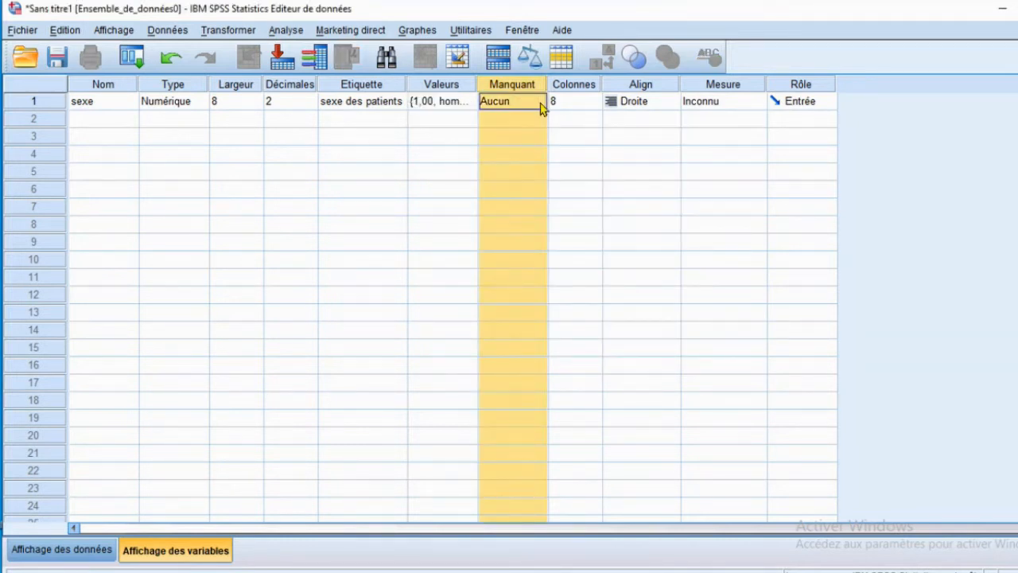
click(540, 102)
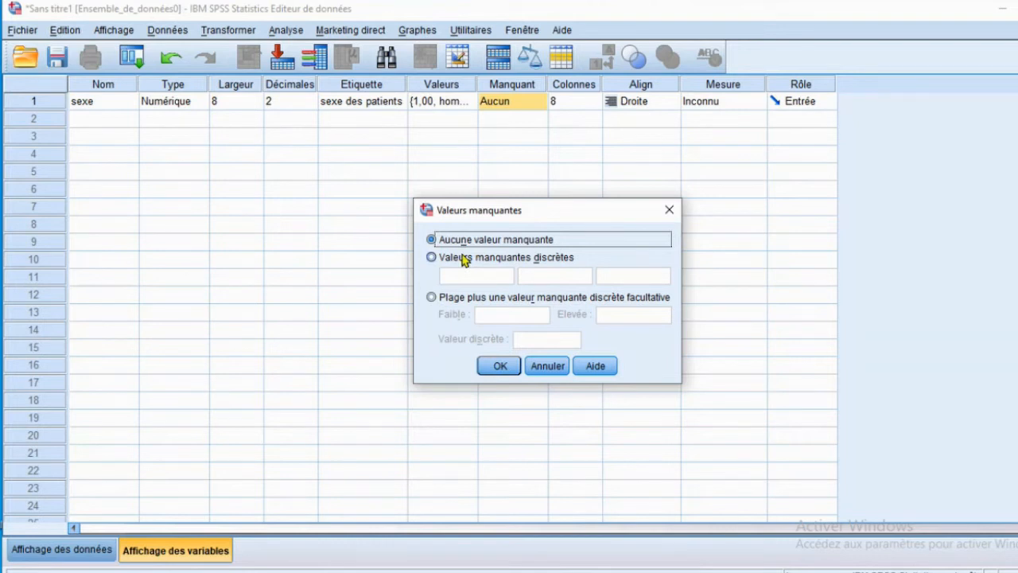
click(432, 257)
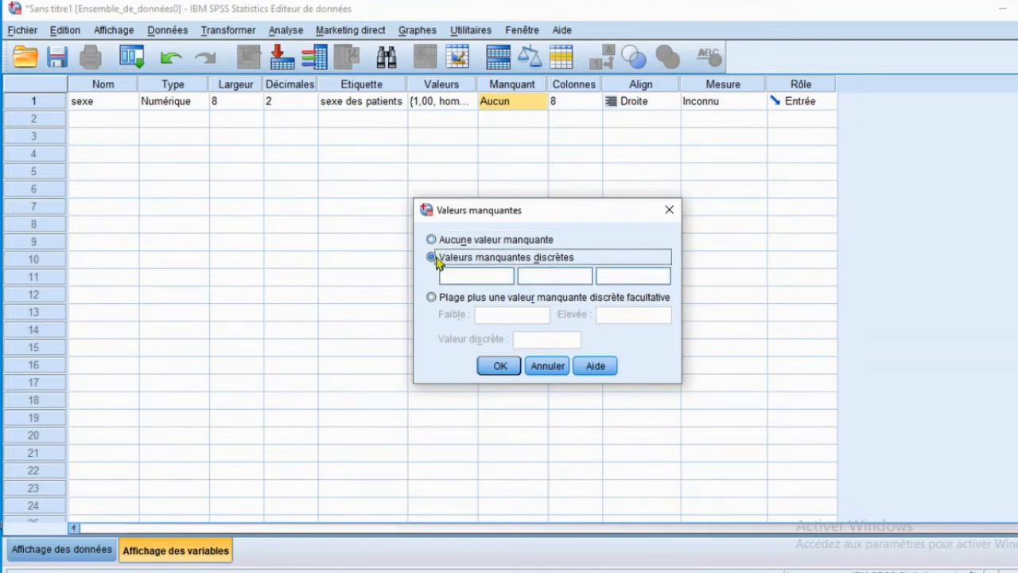
click(454, 274)
text(-1)
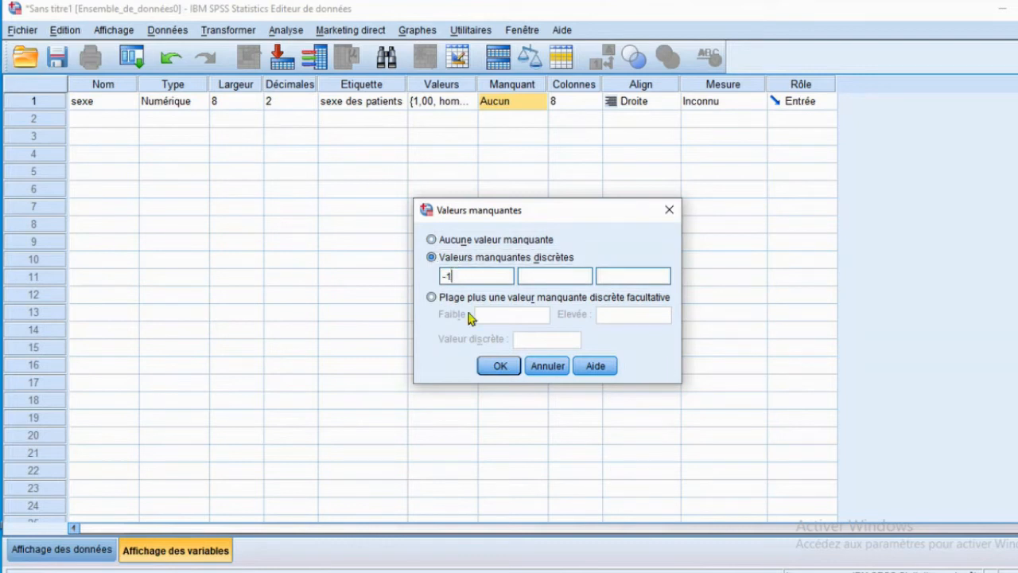
click(494, 366)
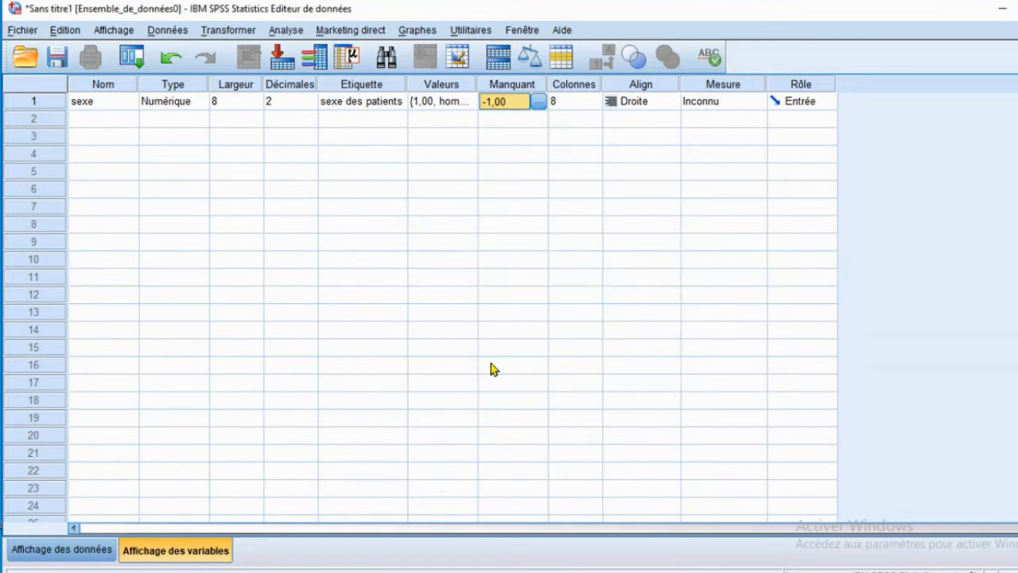
Set the measurement level of the sexe variable to Nominales.
click(583, 100)
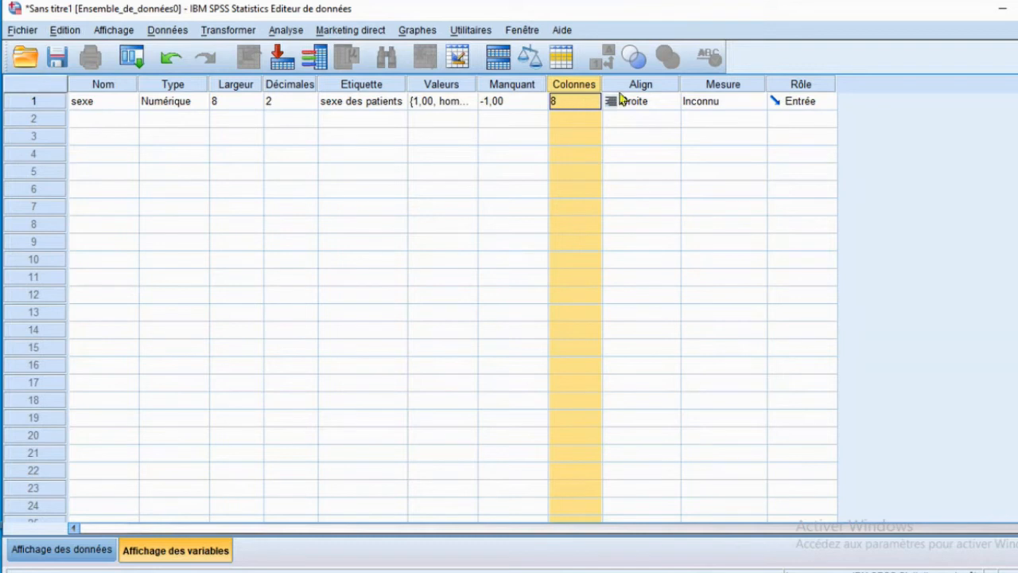
click(703, 99)
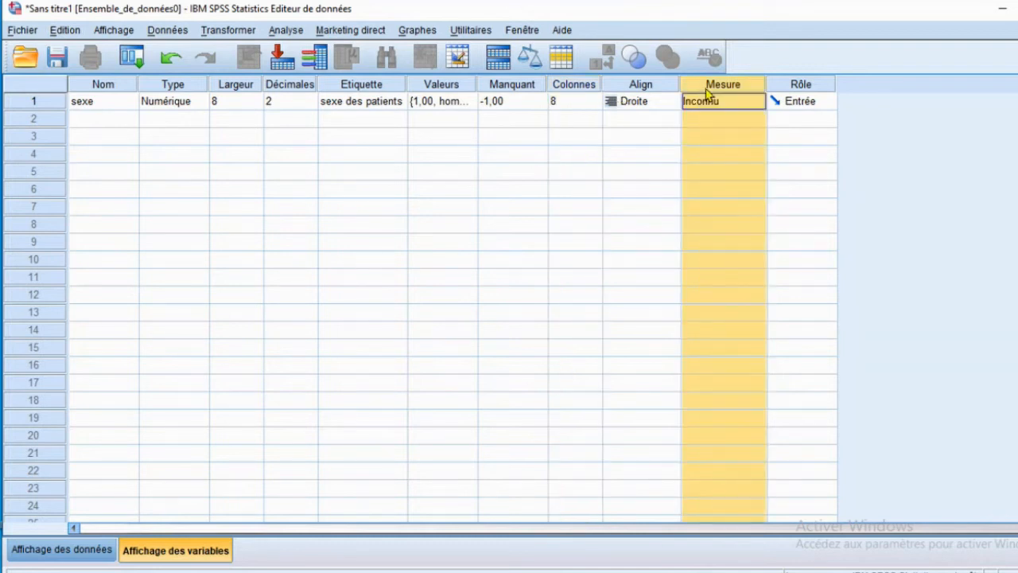
click(758, 102)
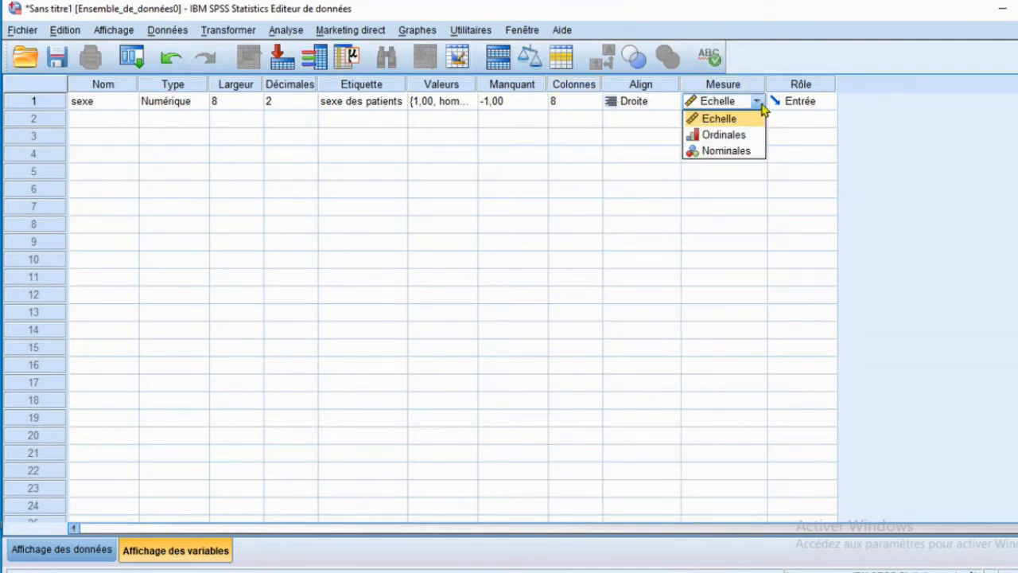
click(739, 150)
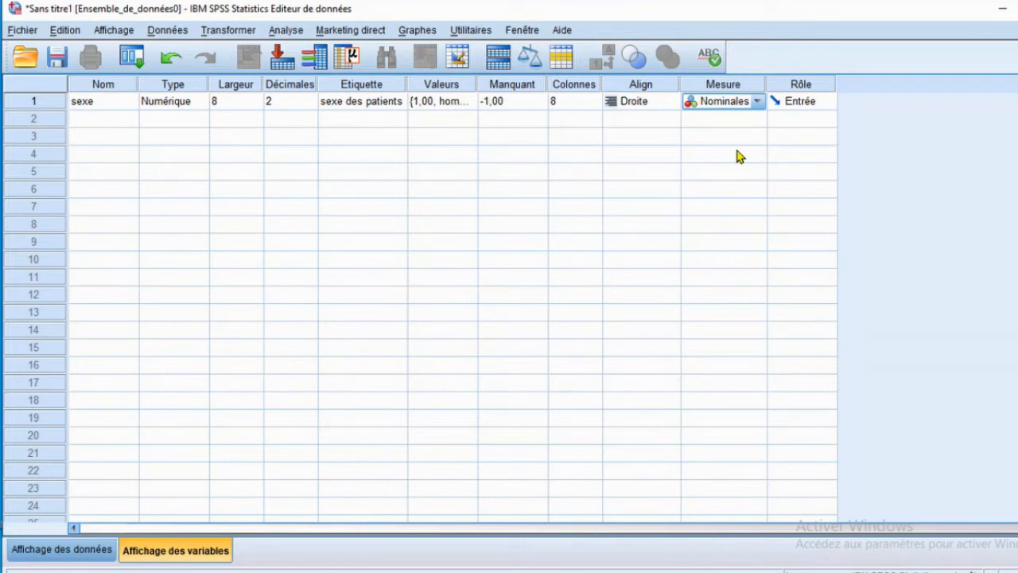
Name the second variable age and accept Numérique as its type.
click(51, 104)
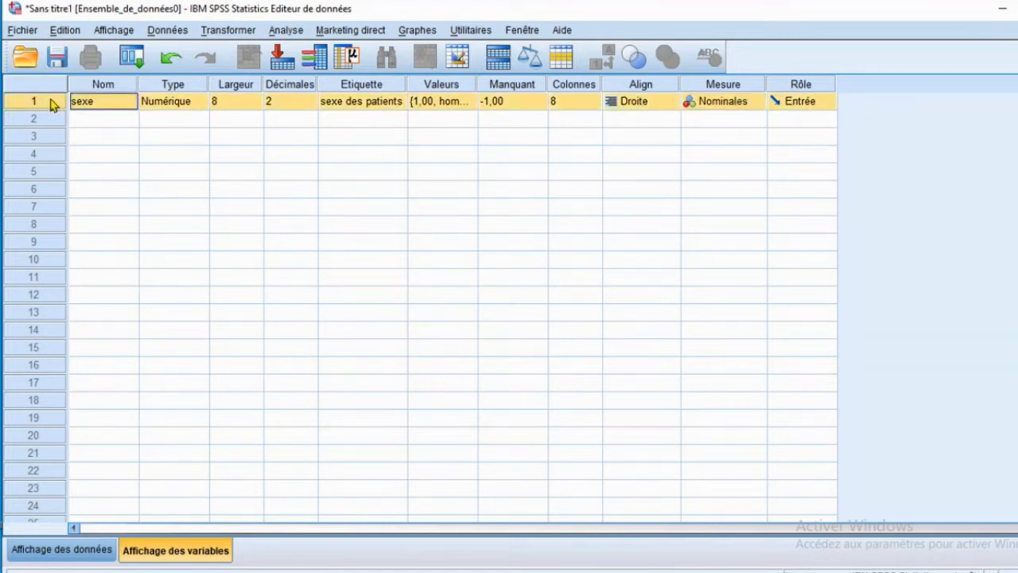
click(53, 120)
click(78, 118)
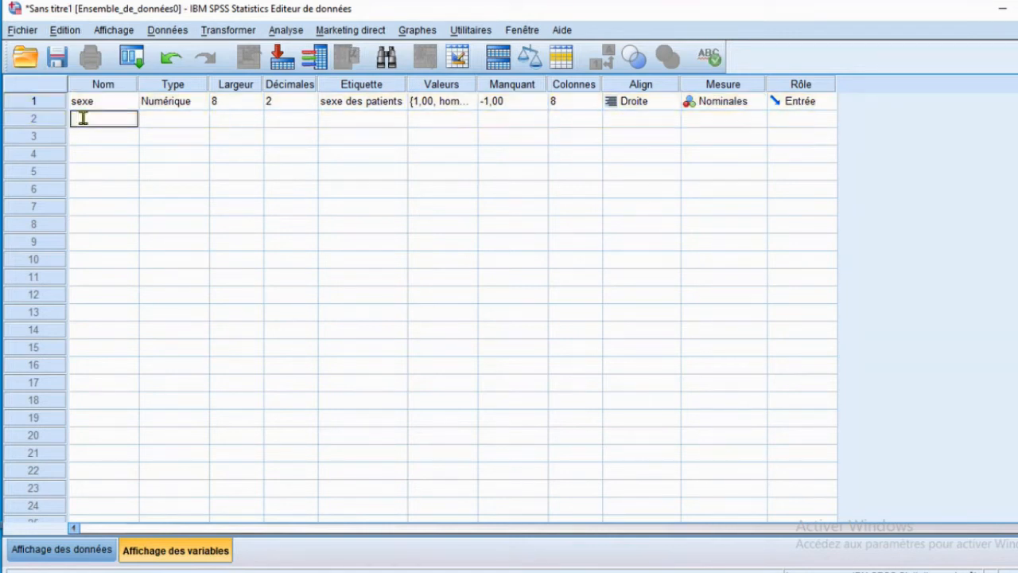
text(age)
click(195, 126)
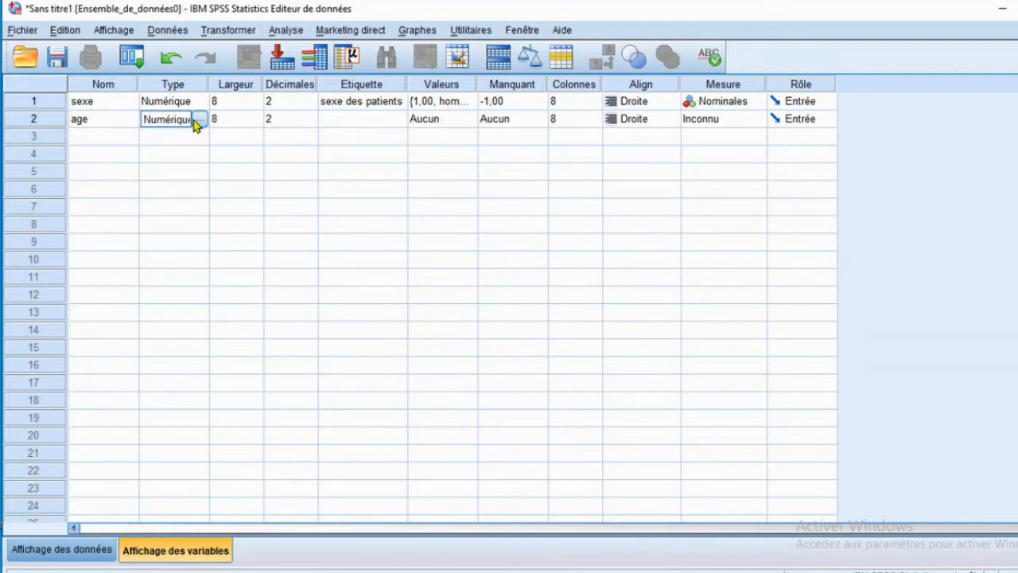
click(201, 119)
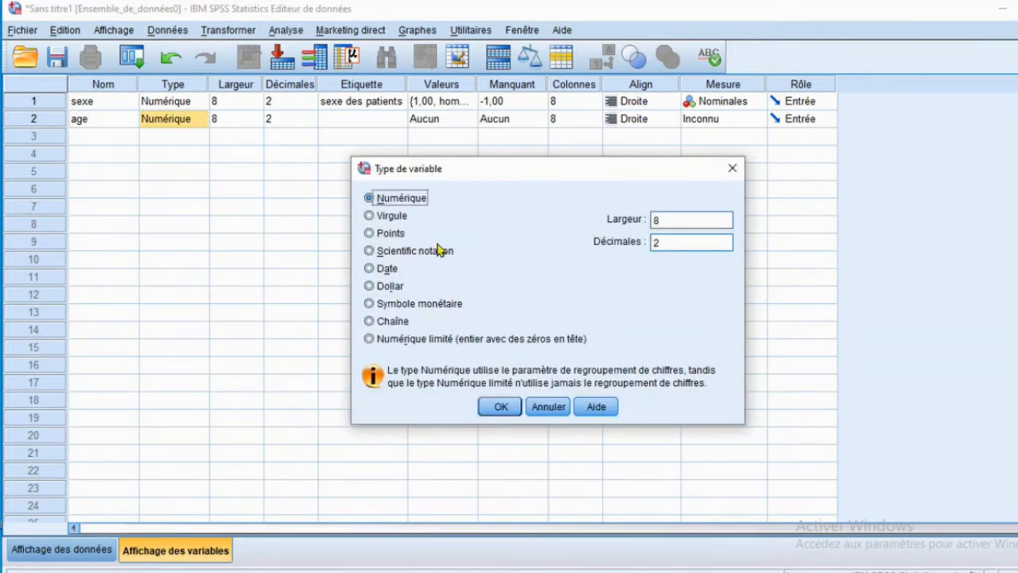
click(501, 407)
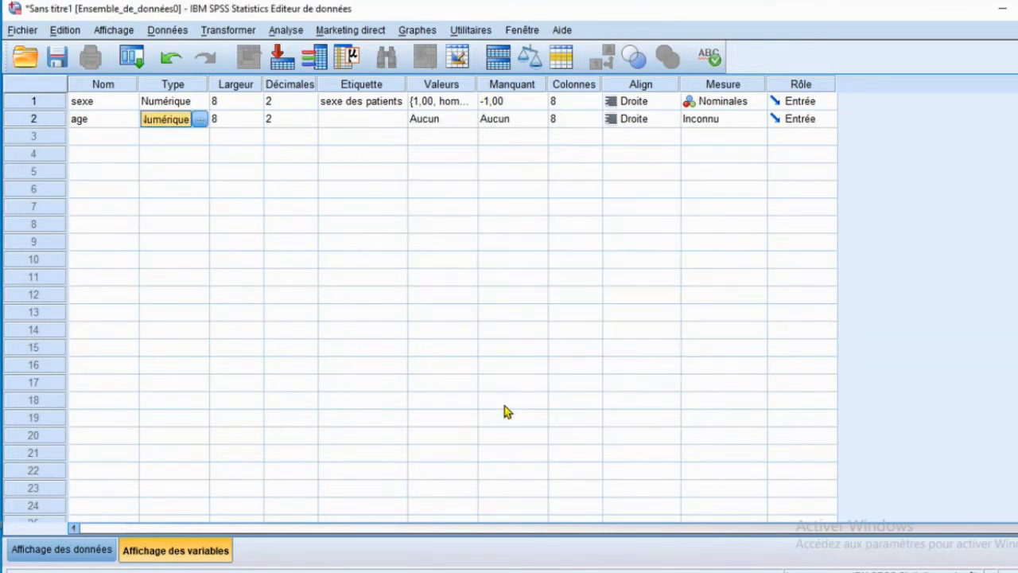
Set the decimals of both age and sexe to 0 and give age the label "age des patients".
click(282, 118)
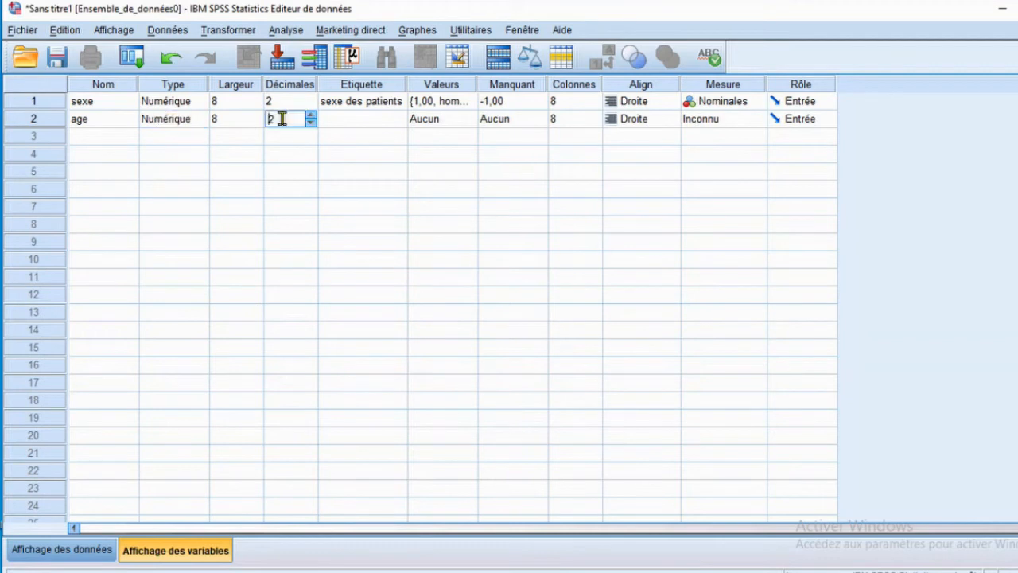
click(311, 123)
click(310, 123)
click(315, 104)
click(310, 105)
click(311, 105)
click(366, 122)
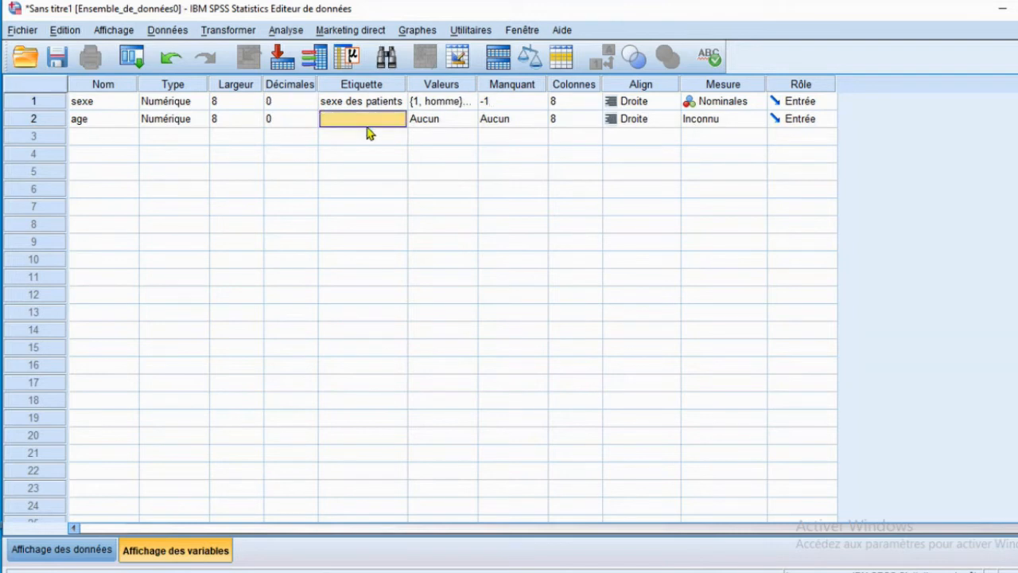
text(age des patients)
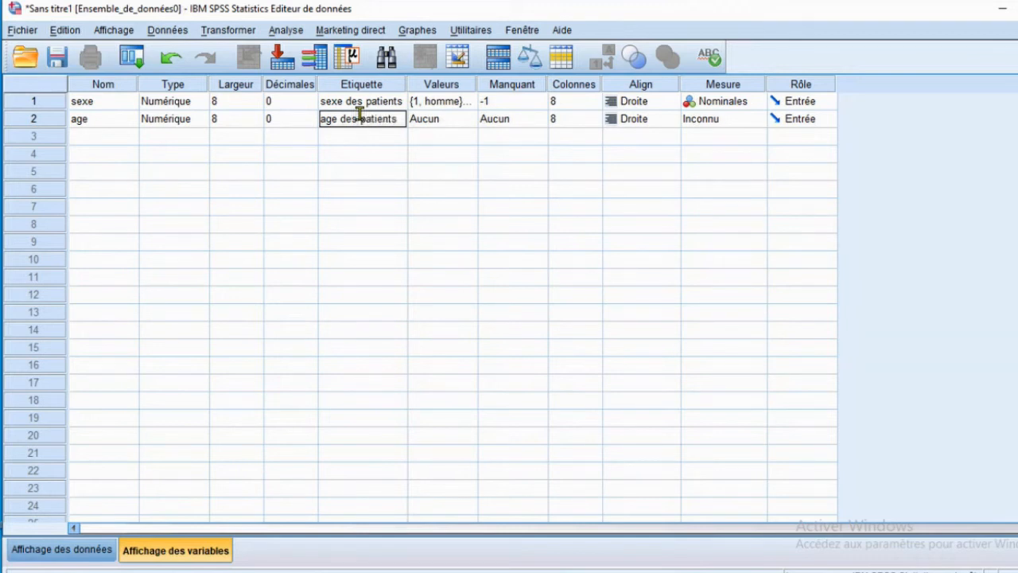
Declare -1 as a discrete missing value for age and set its measurement level to Echelle.
click(501, 121)
click(538, 120)
click(504, 257)
click(482, 276)
text(-1)
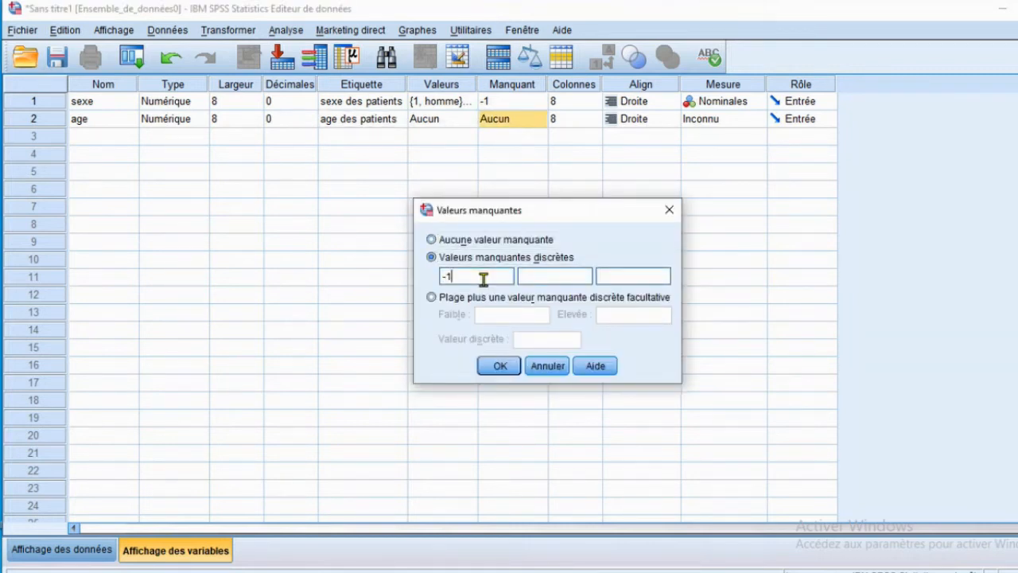
click(497, 367)
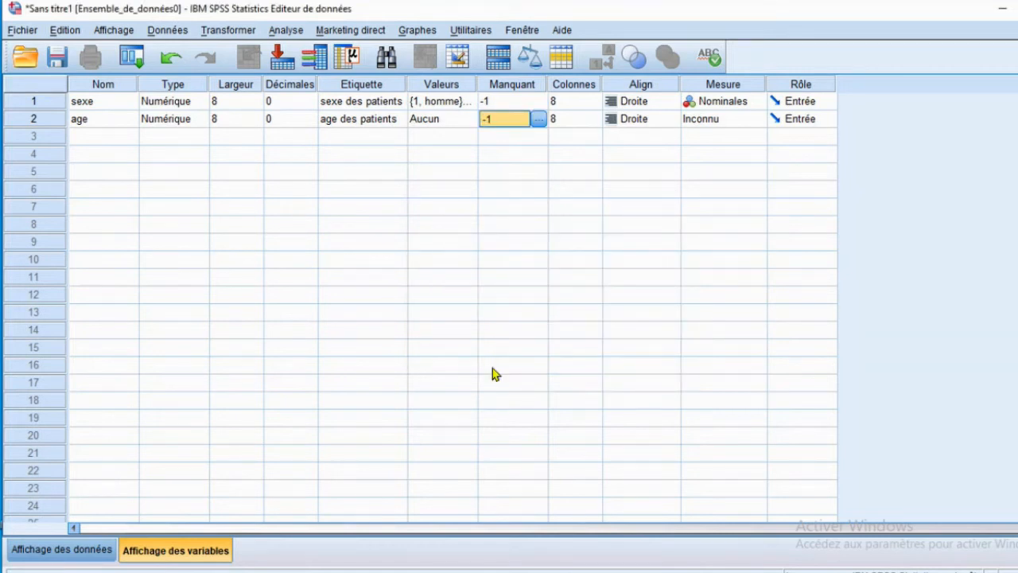
click(758, 121)
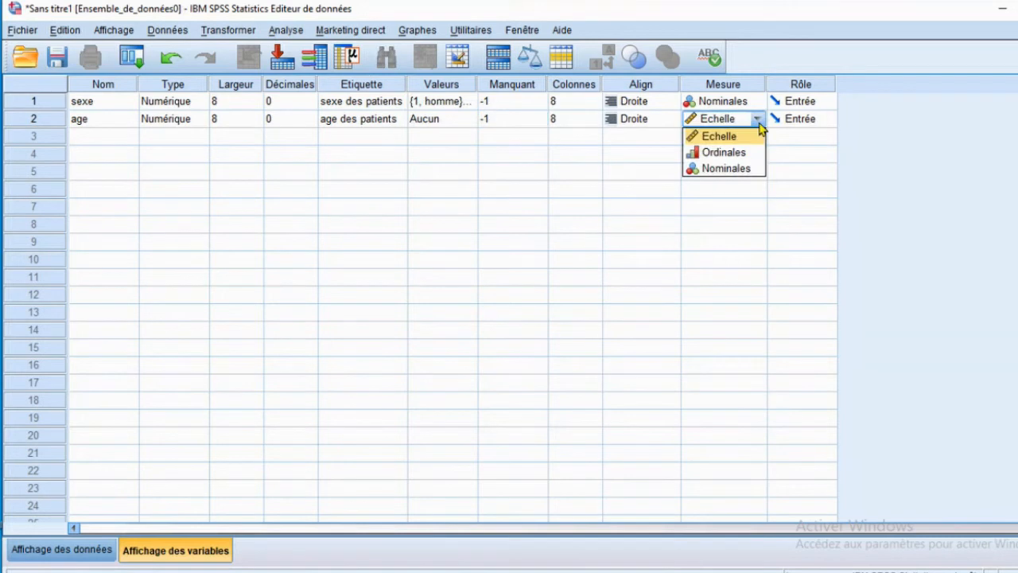
click(718, 138)
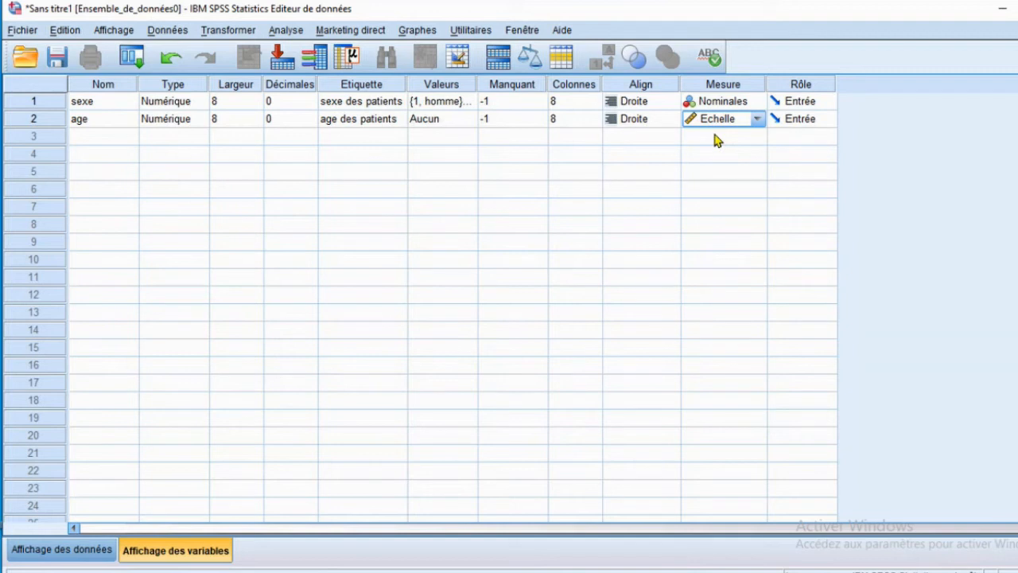
click(50, 124)
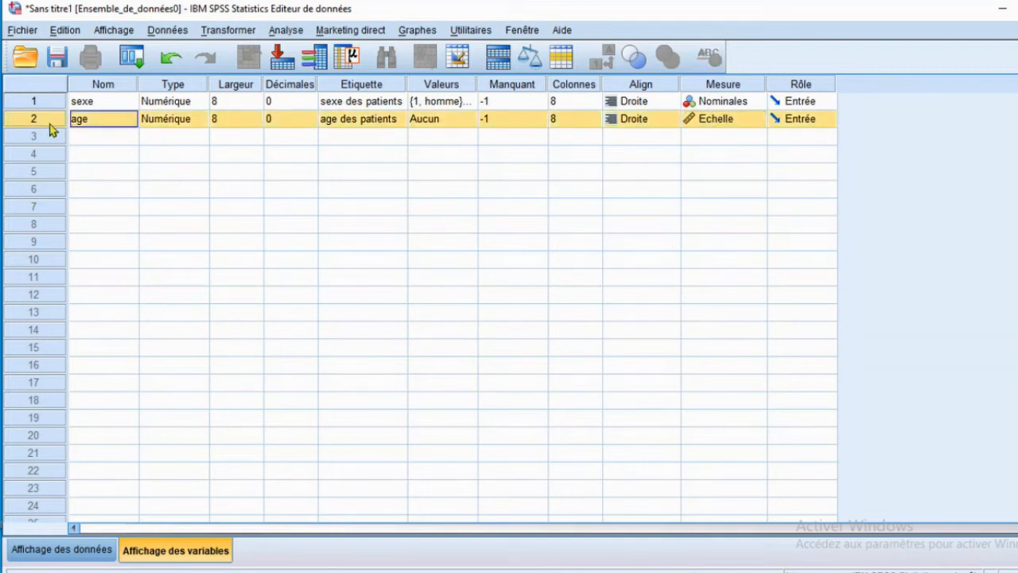
click(45, 111)
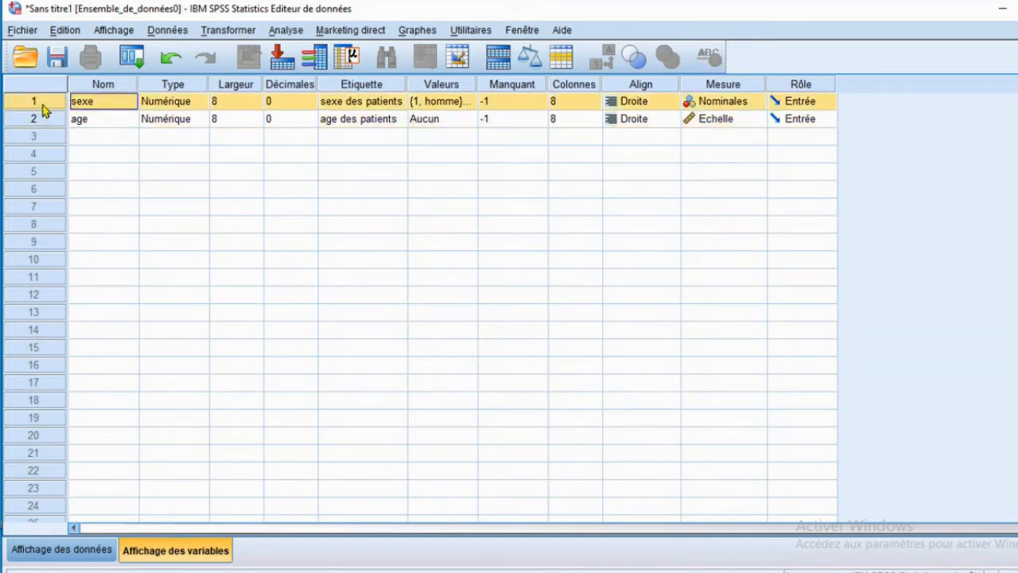
click(48, 124)
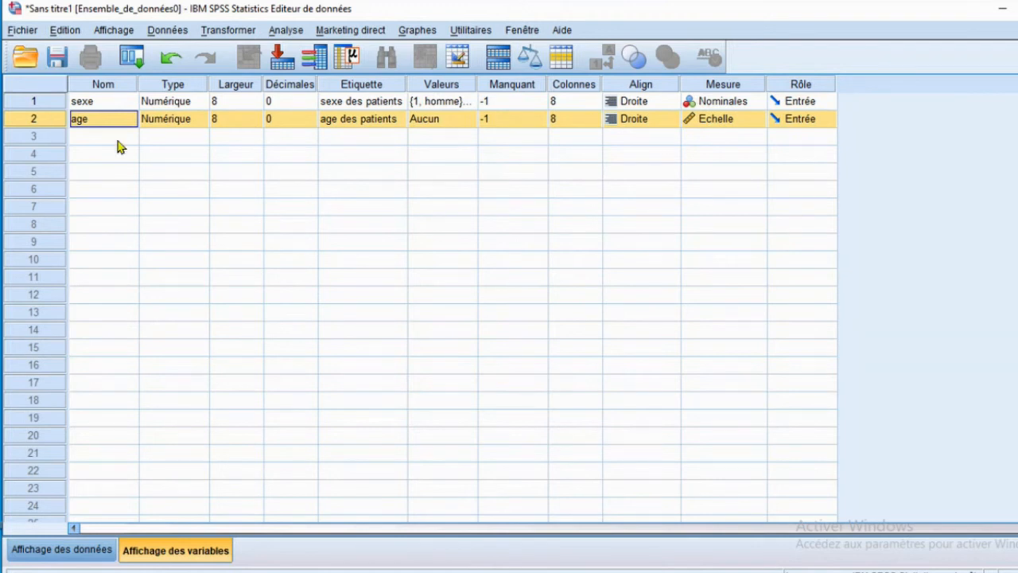
click(47, 110)
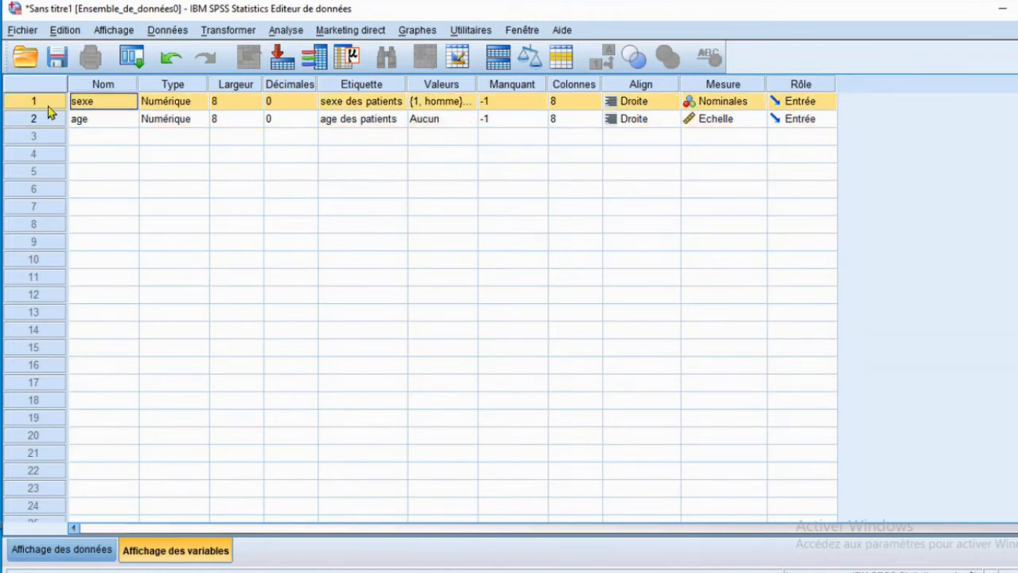
click(50, 120)
double_click(197, 263)
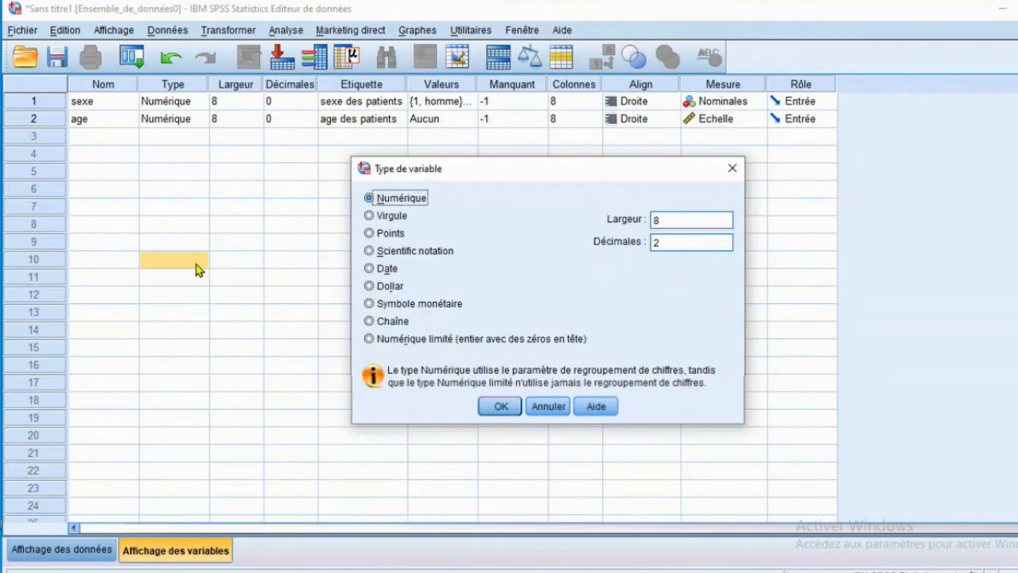
click(731, 170)
Switch to the data view and select the sexe column.
click(66, 550)
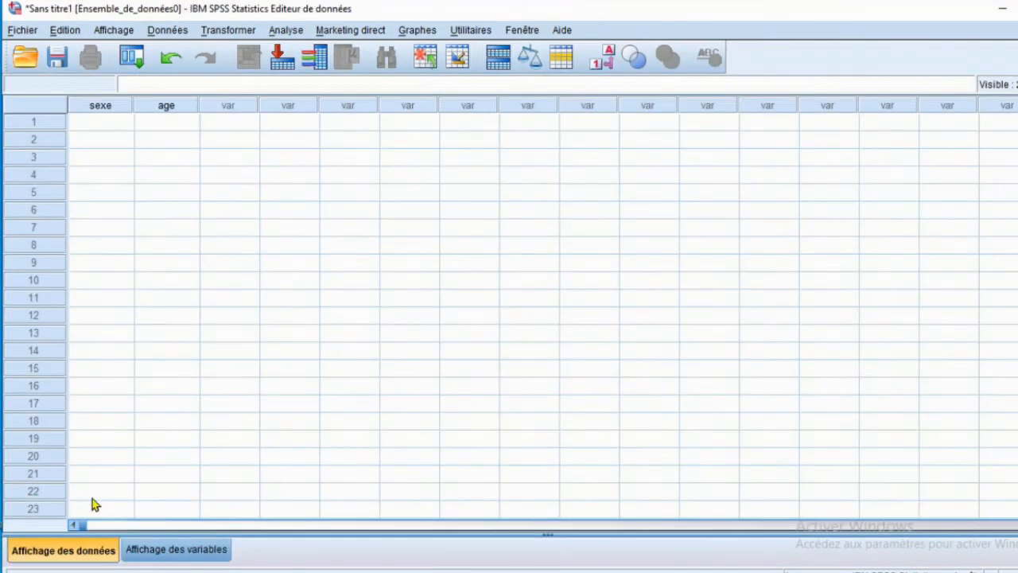
click(110, 106)
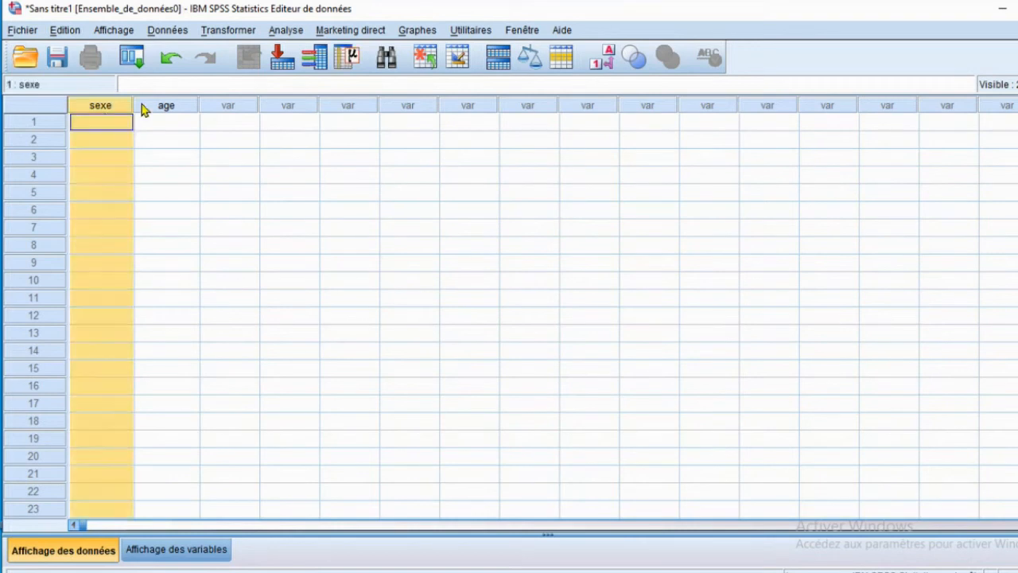
Enter the first two patients in rows 1 and 2: sexe 2 with age 26, and sexe 2 with age 28.
click(163, 107)
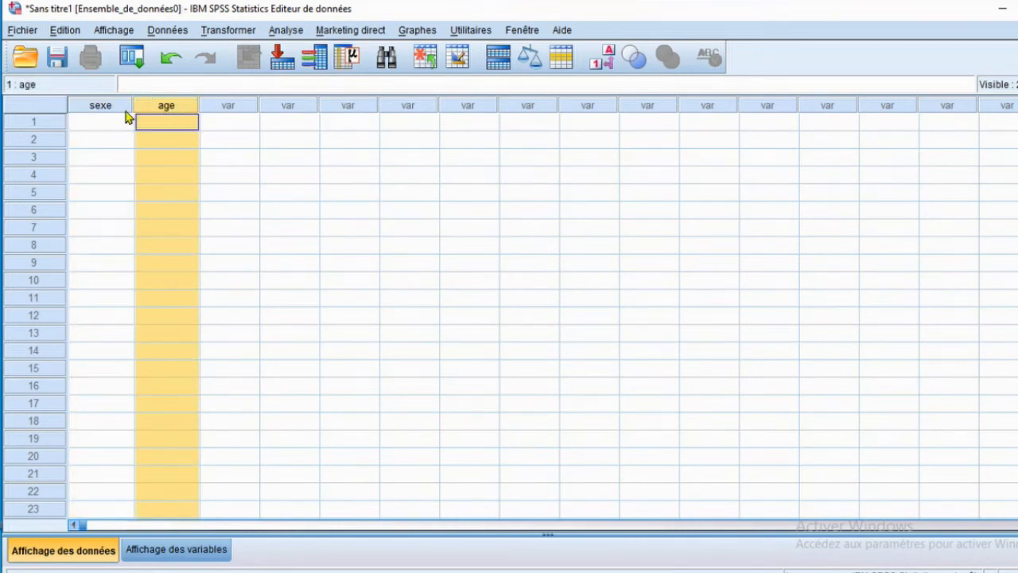
click(38, 126)
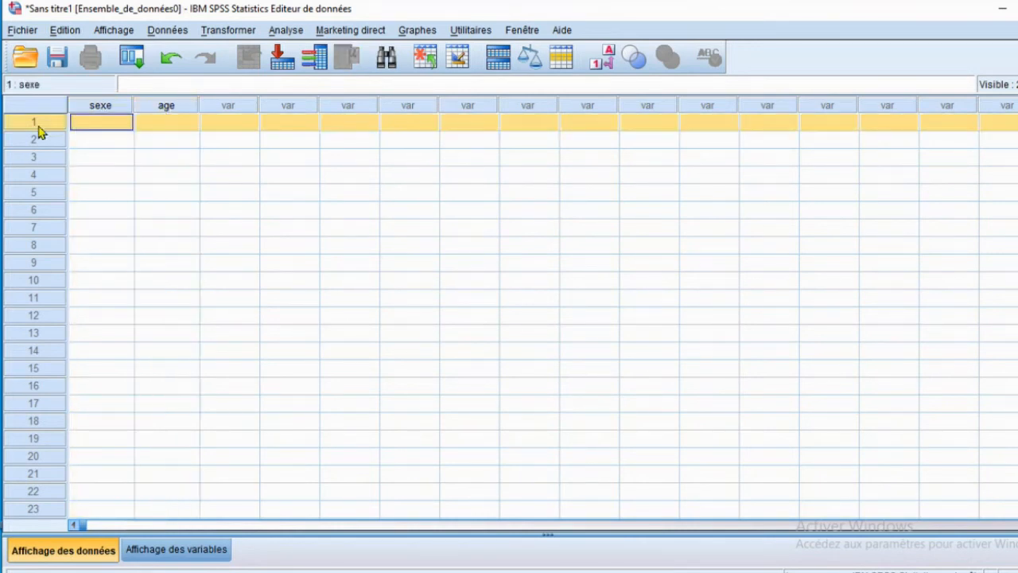
double_click(98, 122)
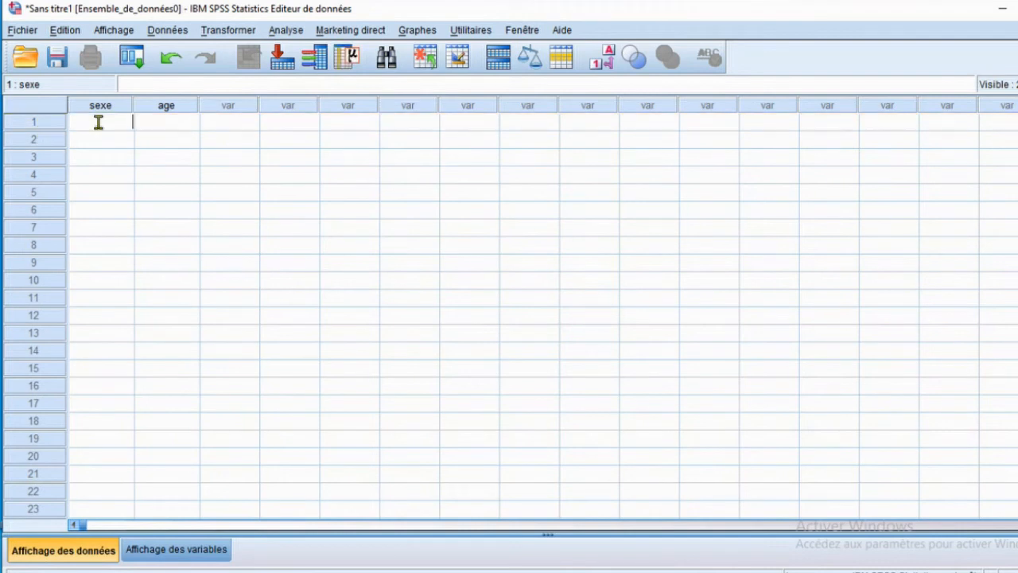
text(2)
click(163, 120)
text(26)
click(122, 134)
text(2)
click(163, 137)
text(28)
Enter two more patients in rows 3 and 4: sexe 1 with age 60, and sexe 1 with age 50.
click(122, 163)
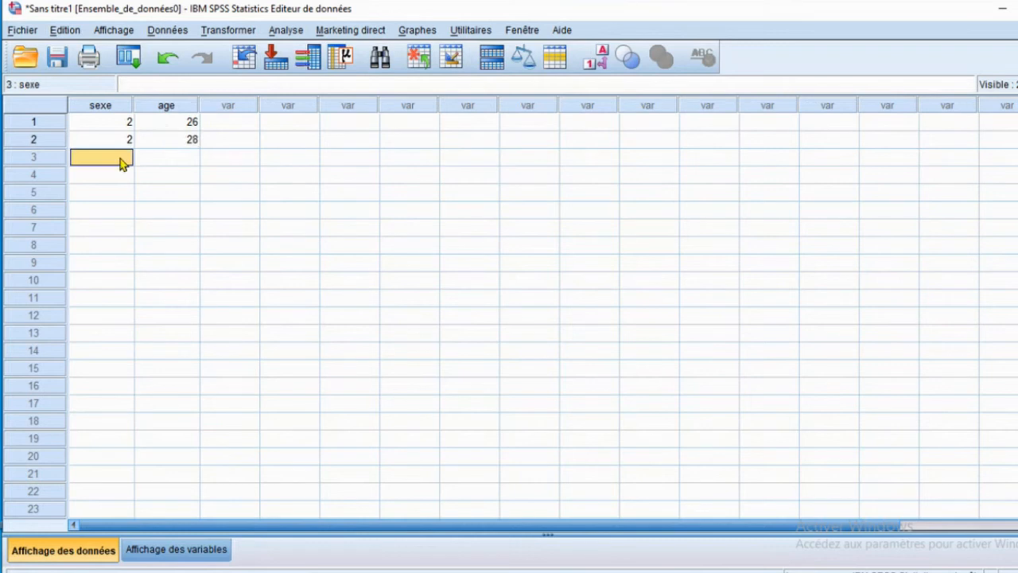
click(119, 157)
text(1)
click(156, 158)
text(60)
click(122, 175)
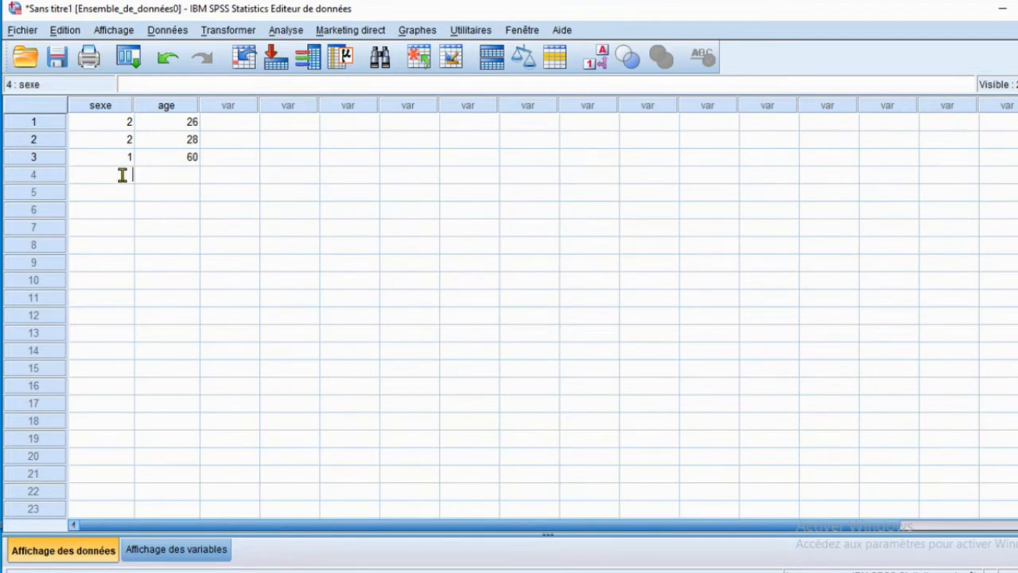
click(158, 174)
text(50)
click(183, 215)
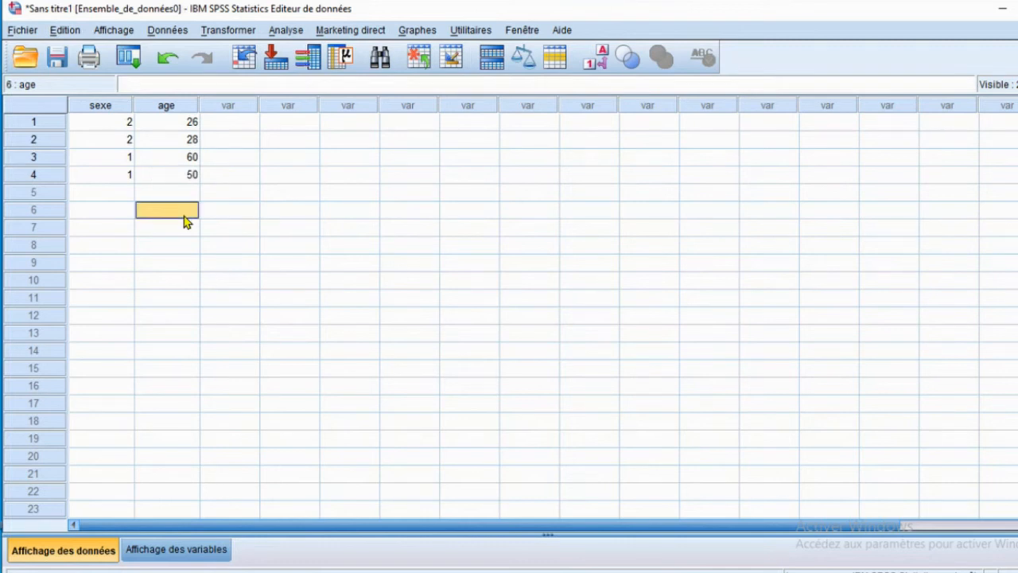
Compare how rows and columns are organised in the data view and in the variable view, ending in the data view.
click(58, 196)
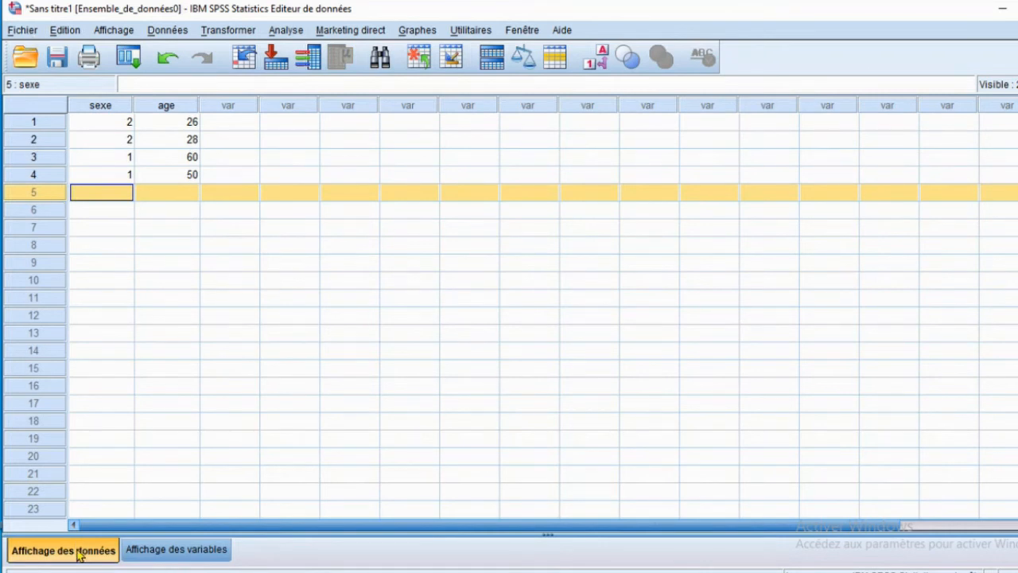
click(56, 125)
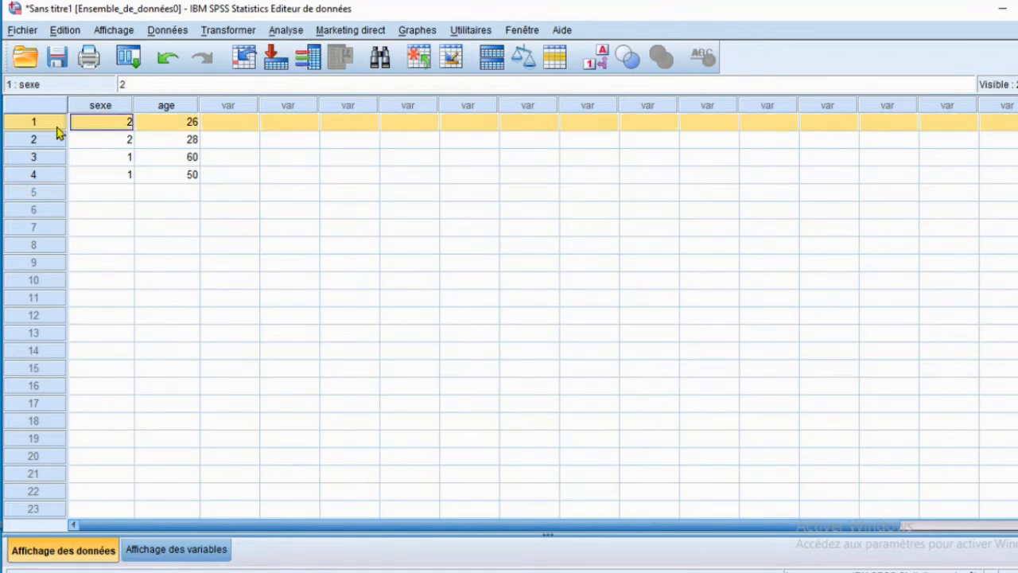
click(101, 106)
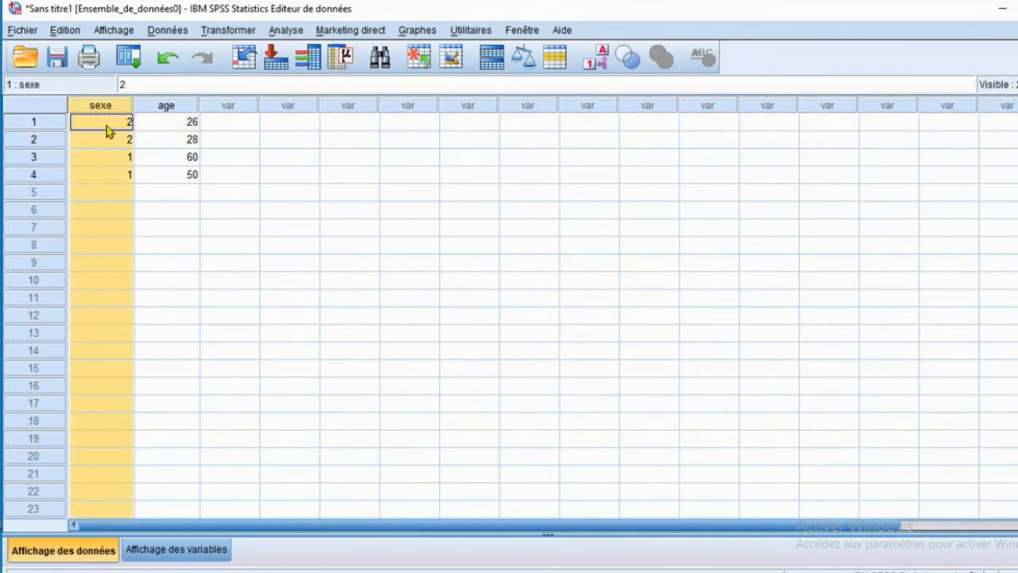
click(153, 556)
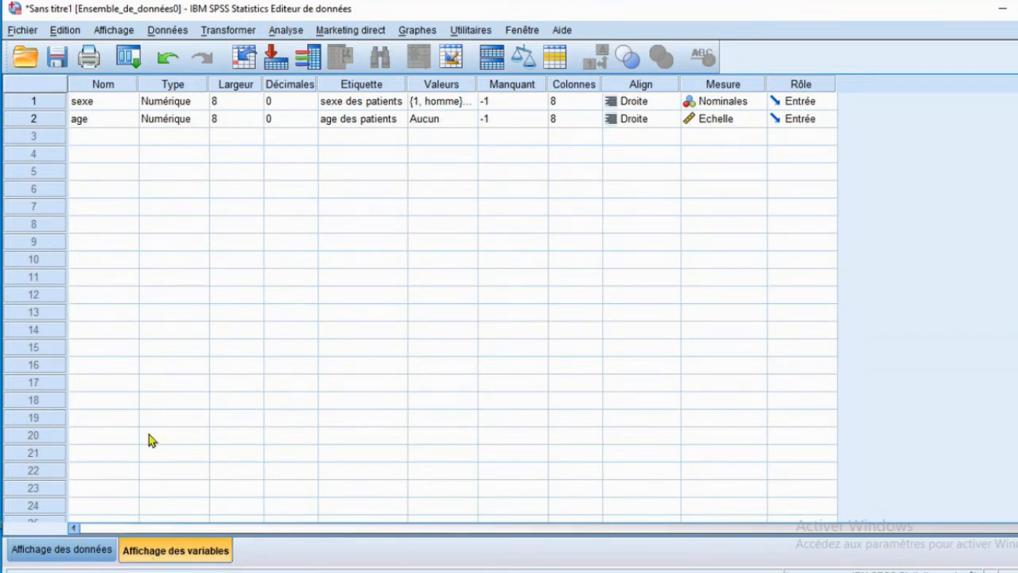
click(48, 101)
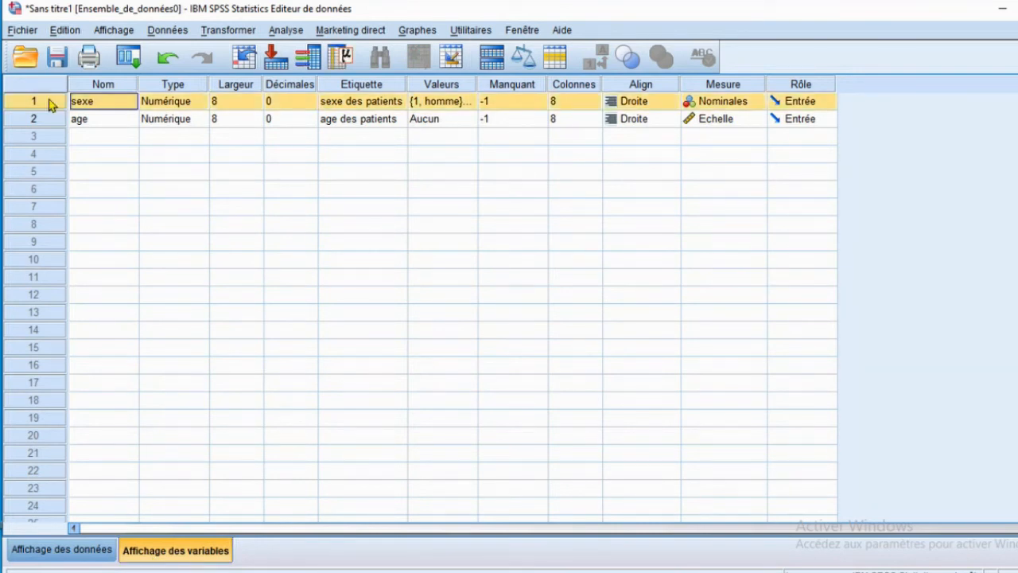
key(Down)
click(102, 84)
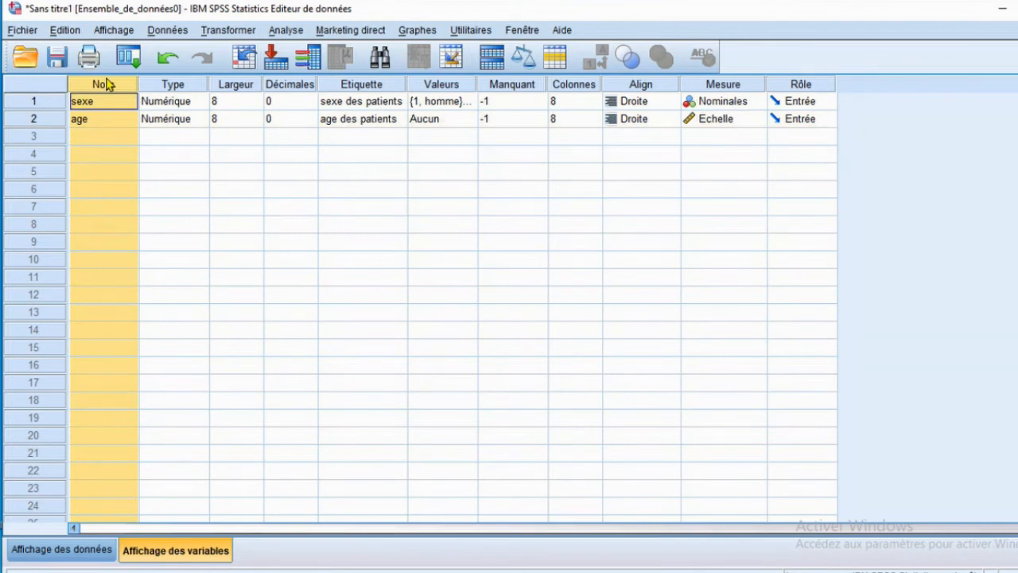
click(171, 86)
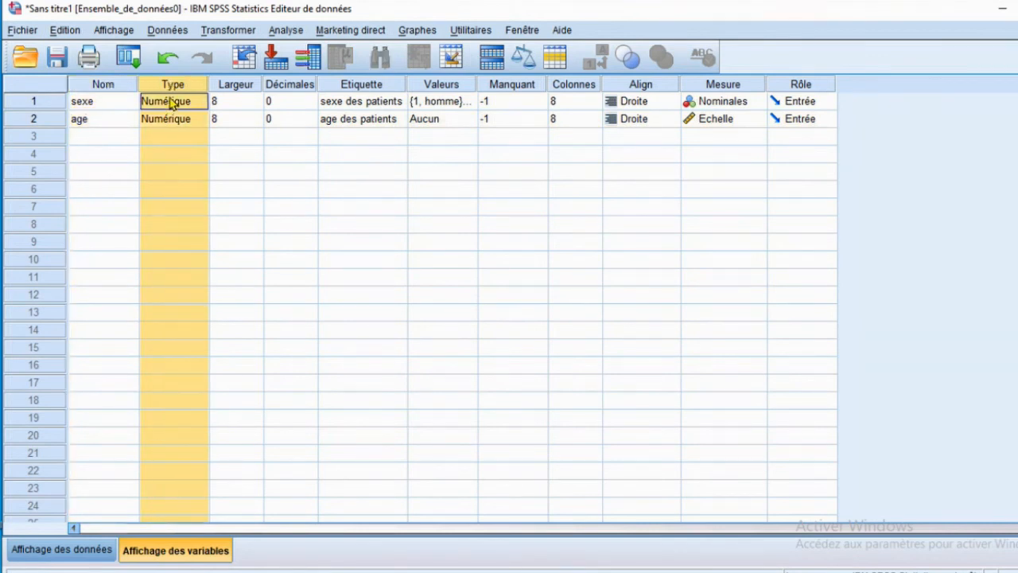
click(78, 555)
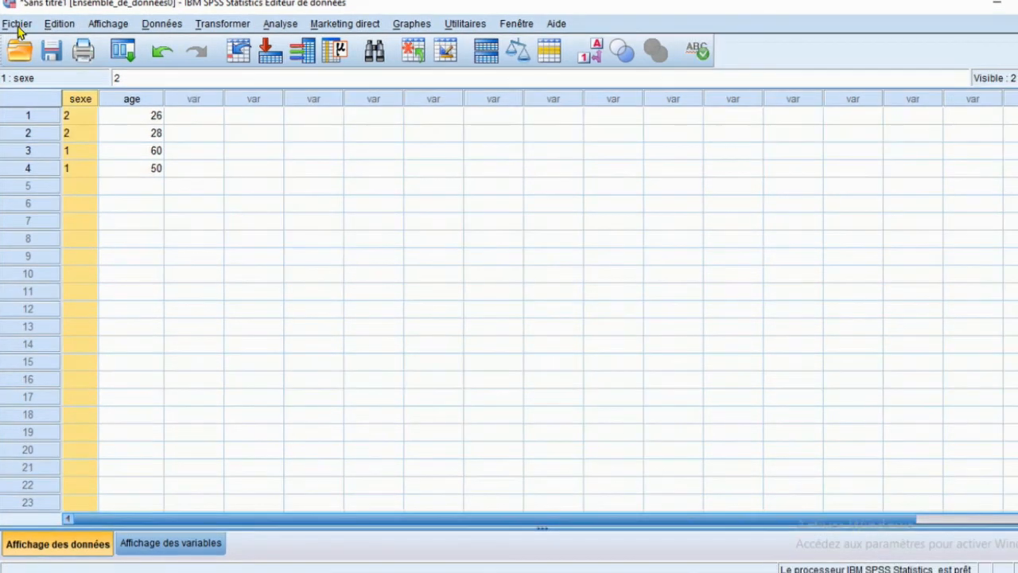
Save the dataset as spss1 in SPSS Statistics (*.sav) format in the Bureau folder.
click(25, 31)
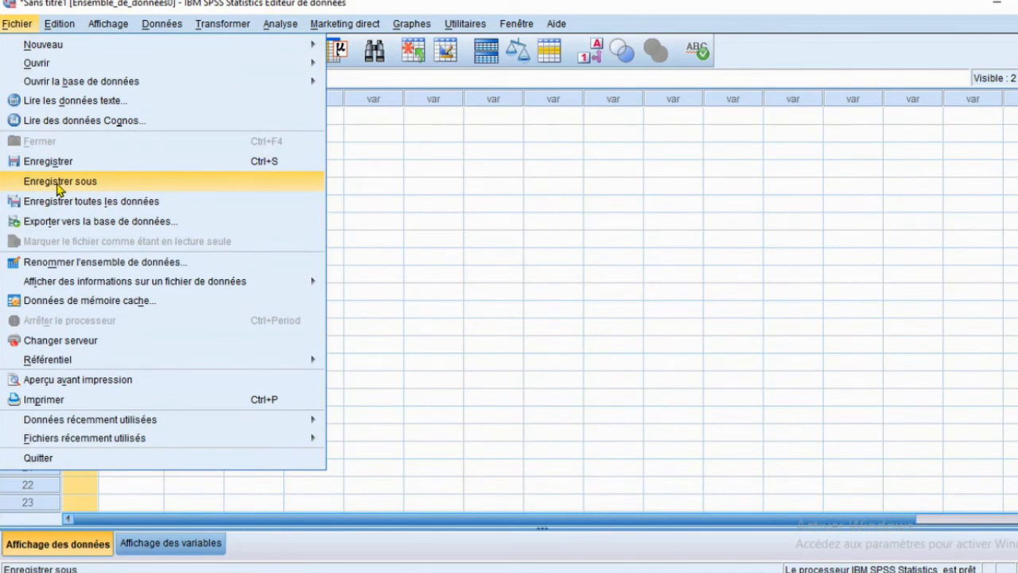
click(57, 183)
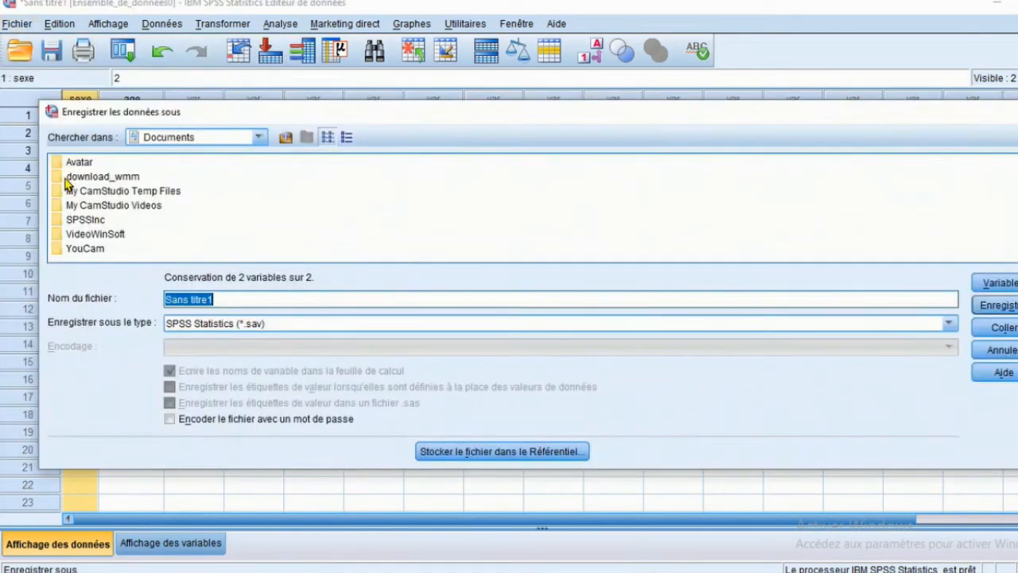
text(sp)
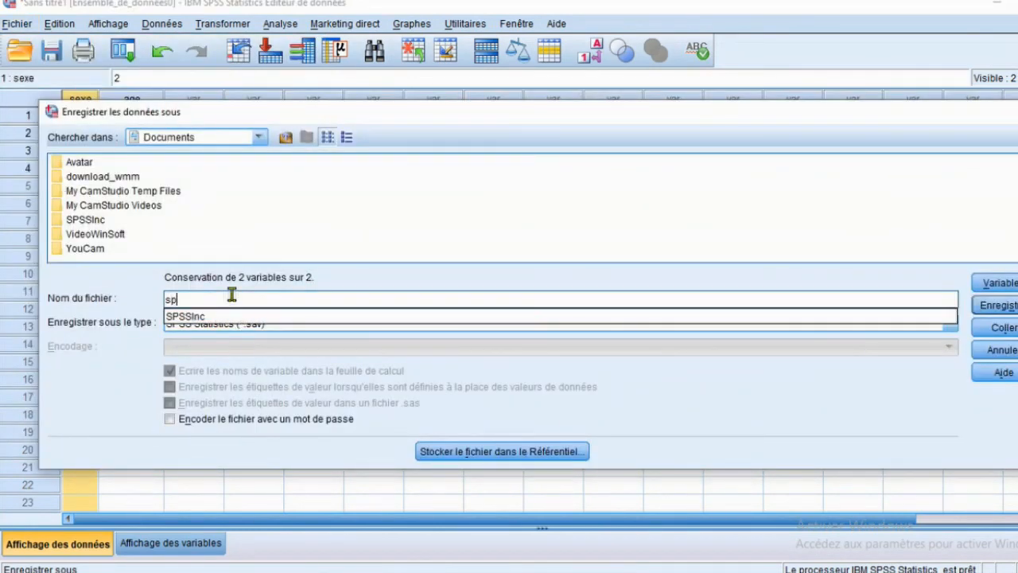
text(ss1)
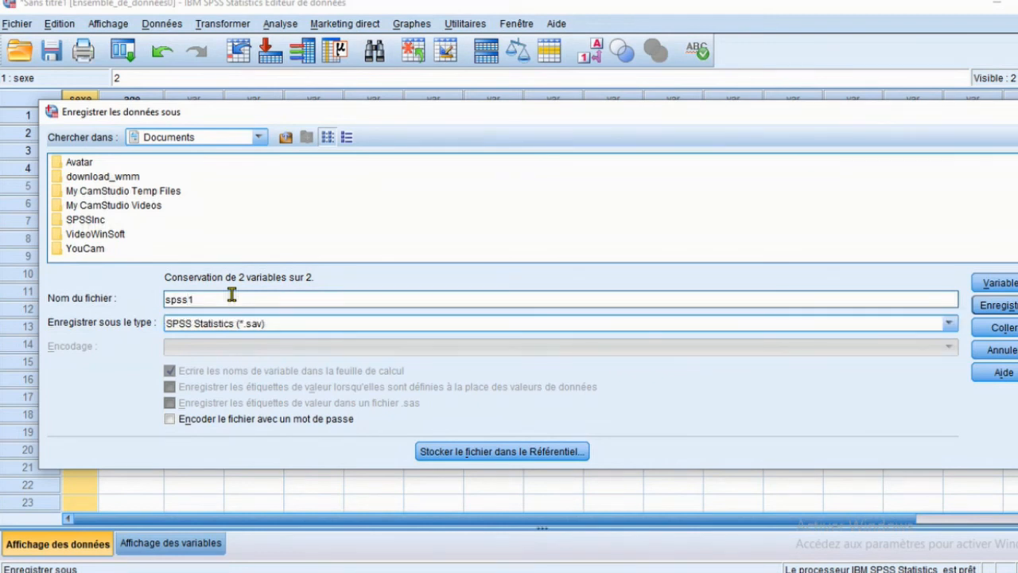
click(258, 137)
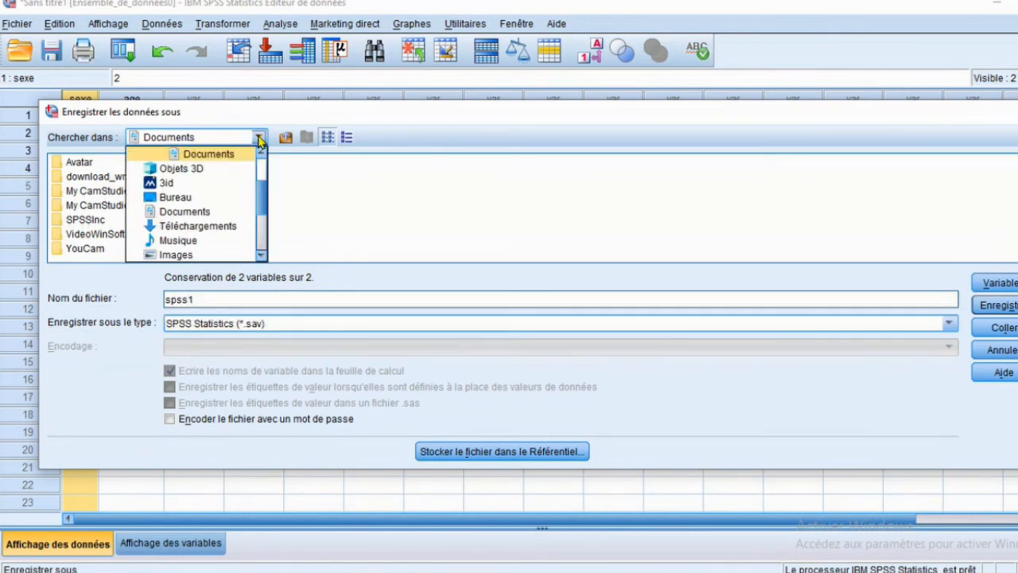
click(204, 197)
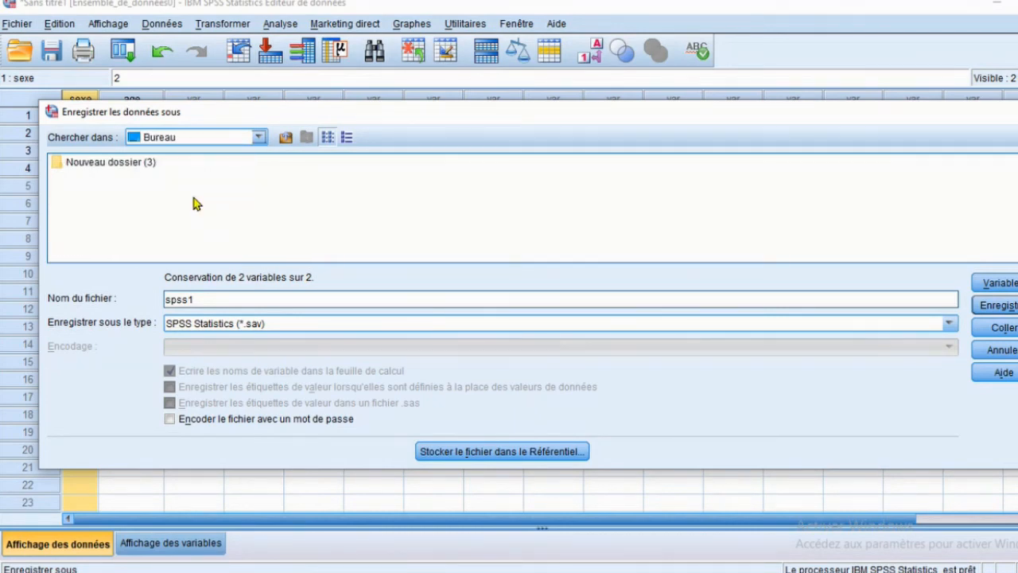
click(994, 305)
click(978, 310)
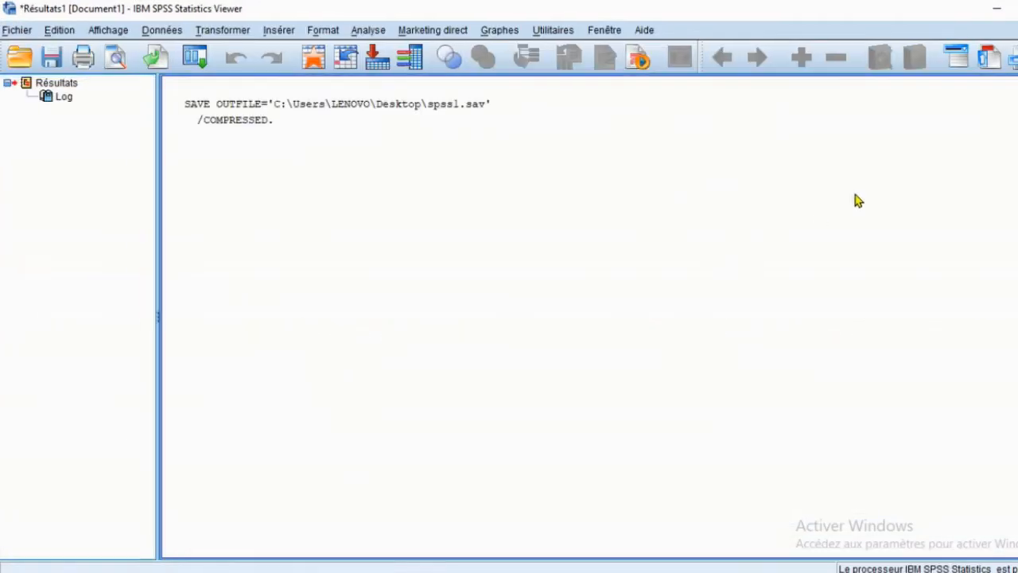
Quit SPSS Statistics and reopen the saved spss1 file from the desktop.
click(997, 11)
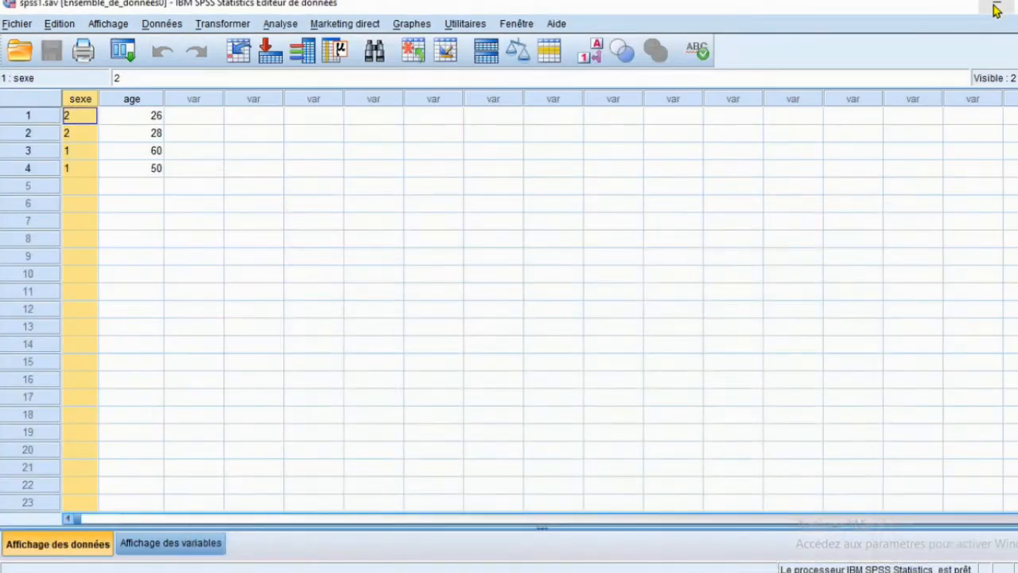
click(1016, 3)
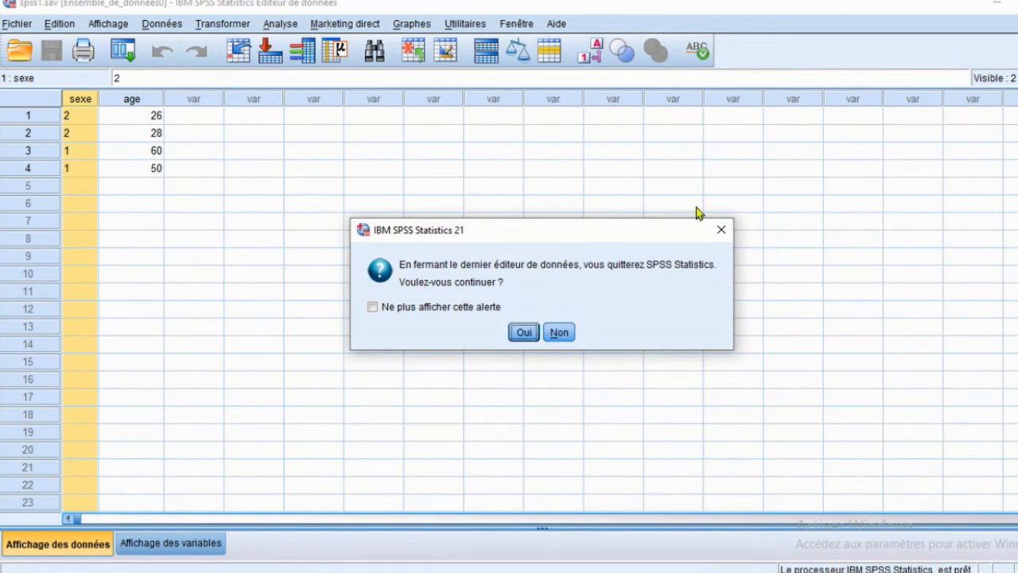
click(524, 334)
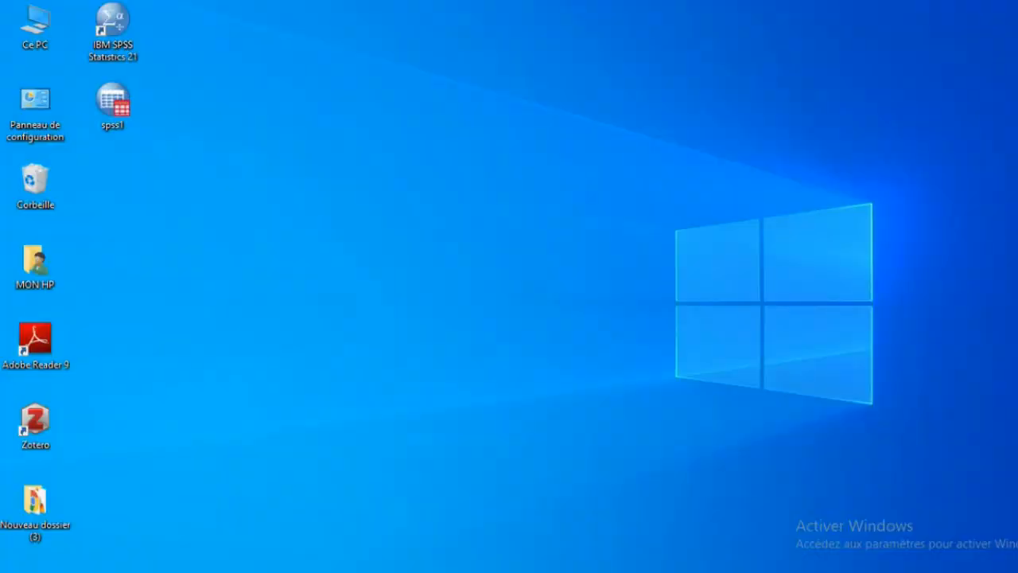
double_click(119, 124)
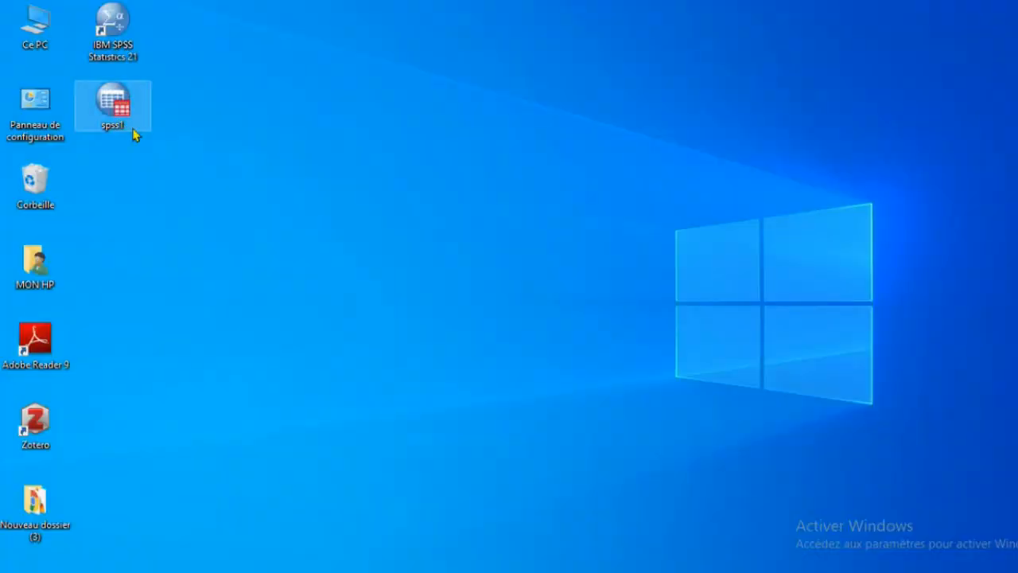